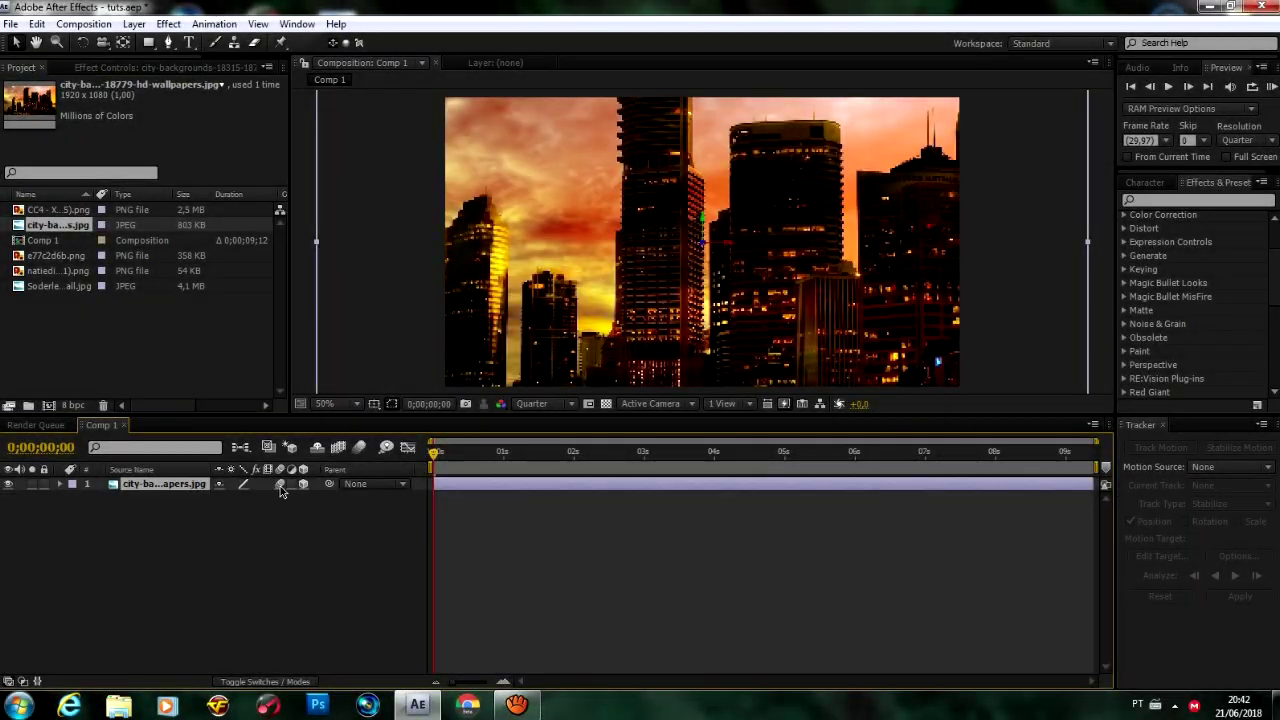
Create a new 1440×2463 composition, Comp 2
left_click(84, 23)
left_click(63, 42)
double_click(598, 255)
type("14463")
key("Return")
left_click(330, 403)
Add the brick wall image to Comp 2, scale it to 111%, and pre-compose it
left_click(340, 115)
left_click(55, 266)
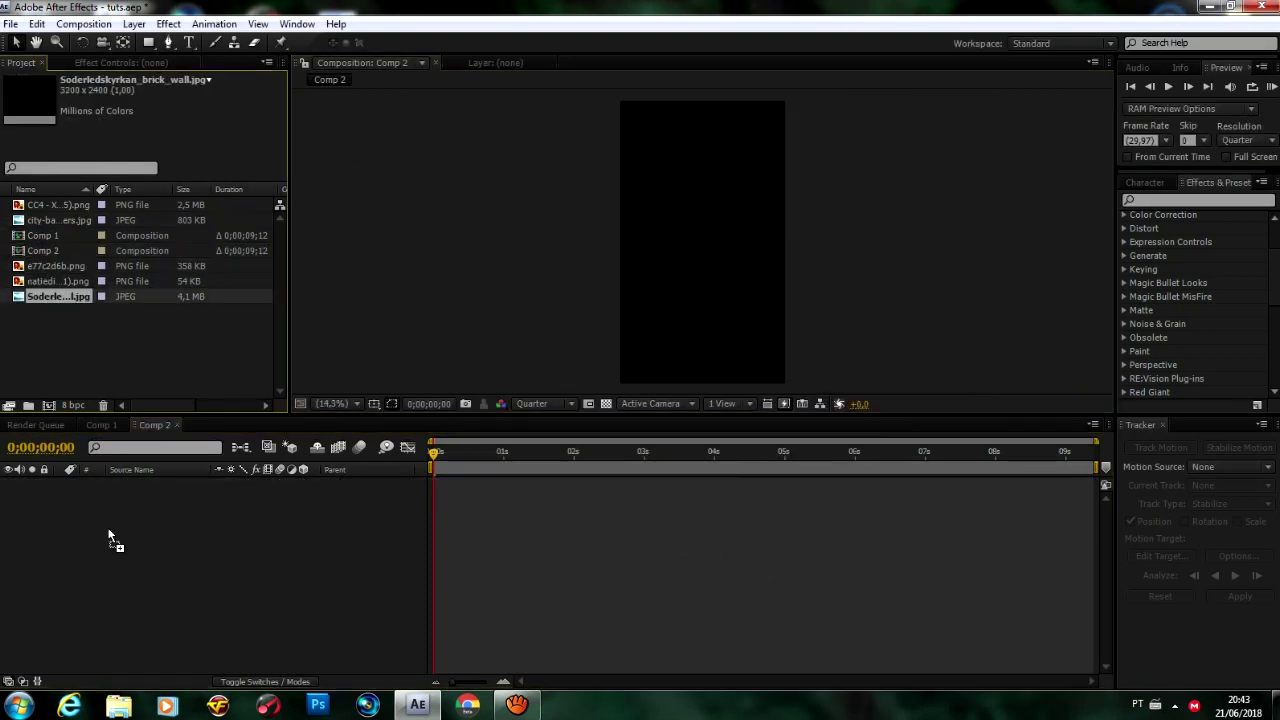
left_click_drag(110, 533, 110, 533)
key("s")
left_click_drag(251, 497, 262, 497)
key("ctrl+shift+c")
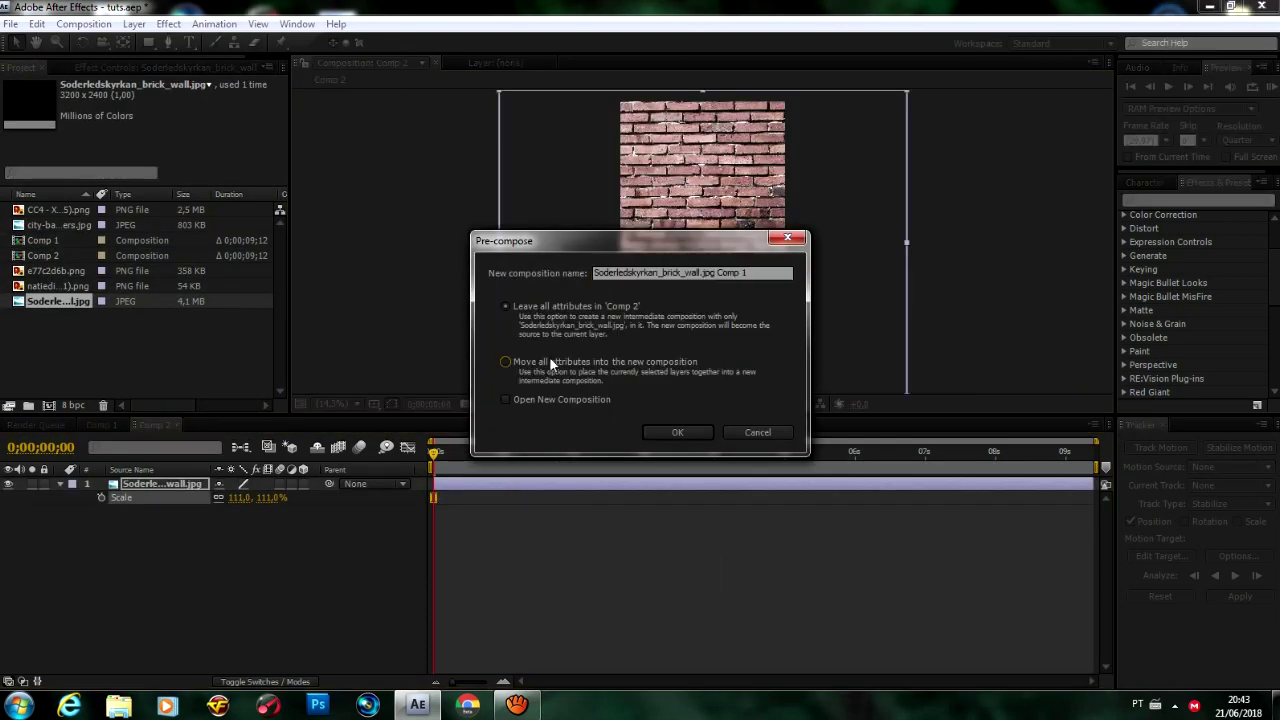
key("Return")
Duplicate the brick layer, make it 3D, rotate the copy 90° in Y and move it to the box edge
key("ctrl+d")
left_click(660, 404)
left_click(660, 455)
key("r")
left_click(240, 524)
left_click_drag(708, 204, 694, 157)
scroll(594, 243, "up", 2)
scroll(400, 257, "up", 2)
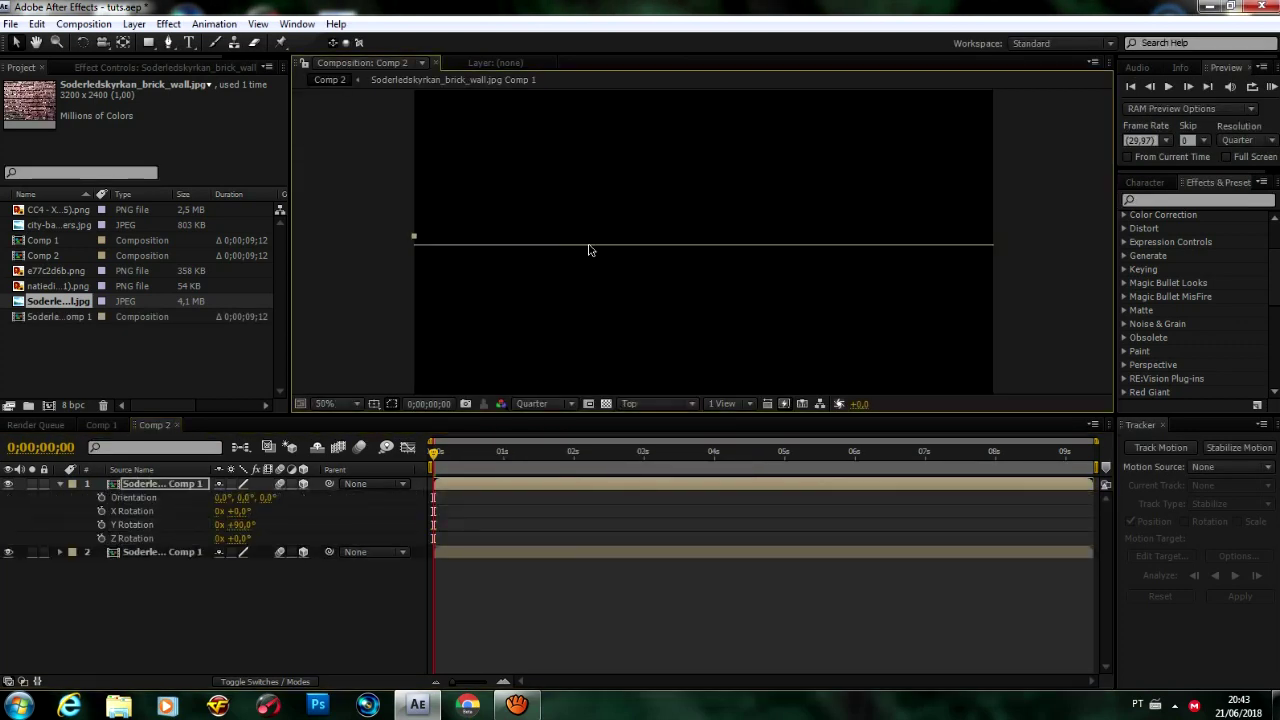
scroll(523, 266, "down", 2)
Duplicate the rotated wall and move the copy to the opposite side
key("ctrl+d")
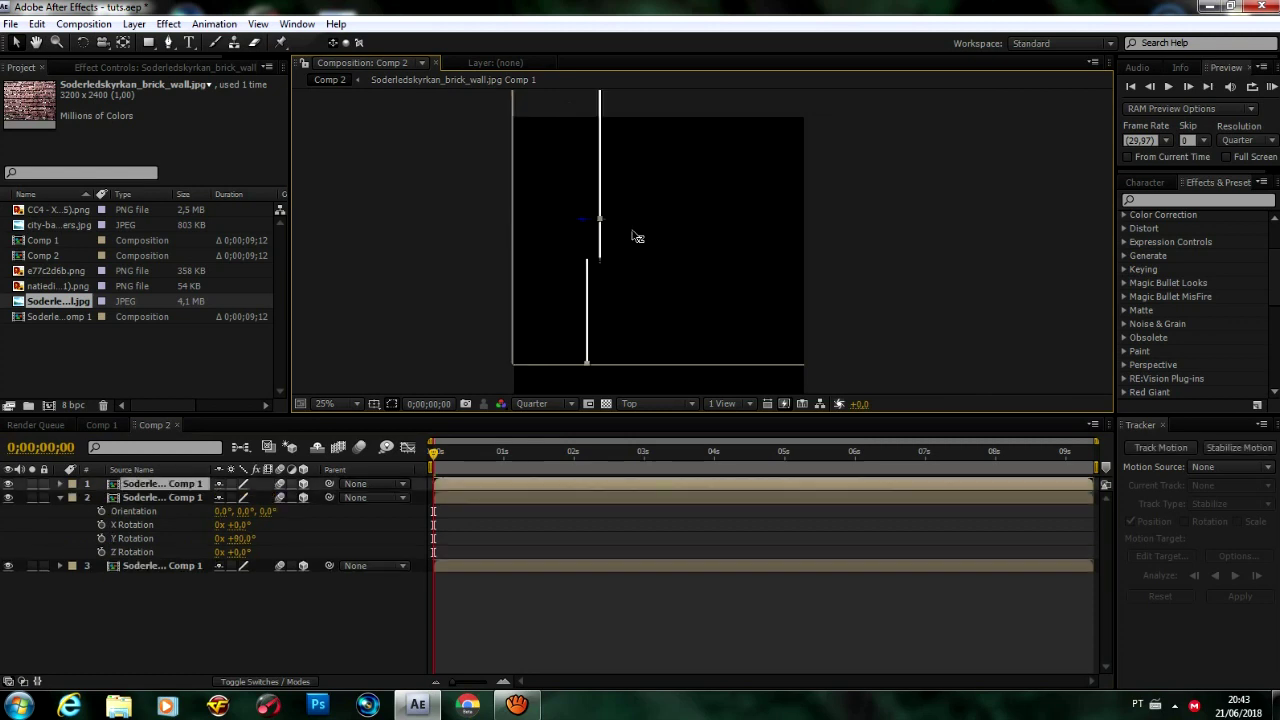
left_click_drag(741, 239, 805, 225)
scroll(680, 309, "up", 4)
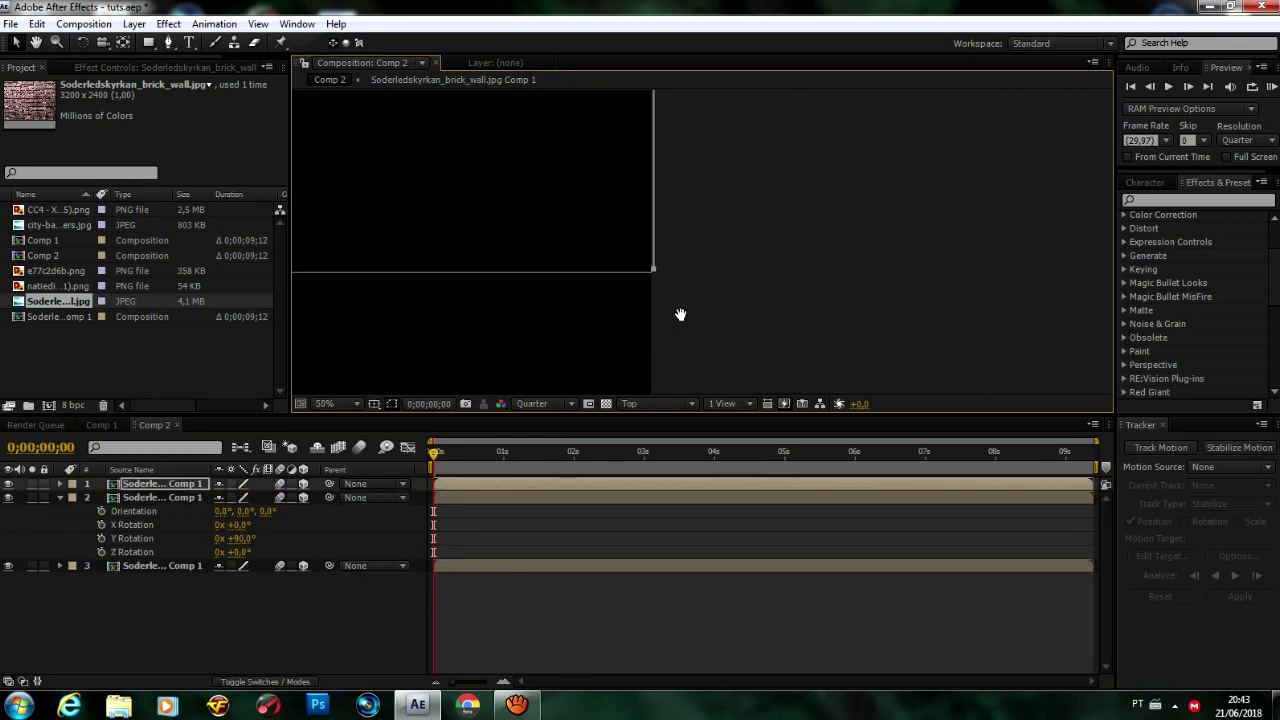
left_click(531, 486)
scroll(514, 357, "up", 4)
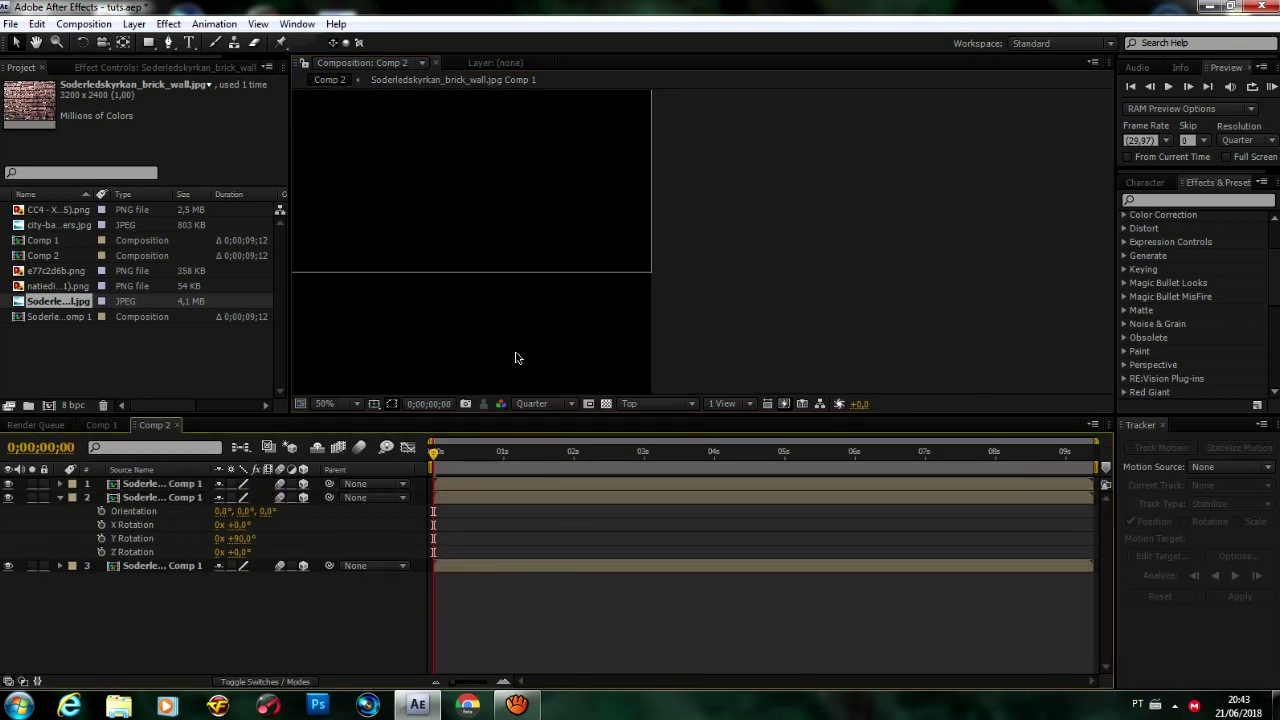
scroll(575, 330, "down", 8)
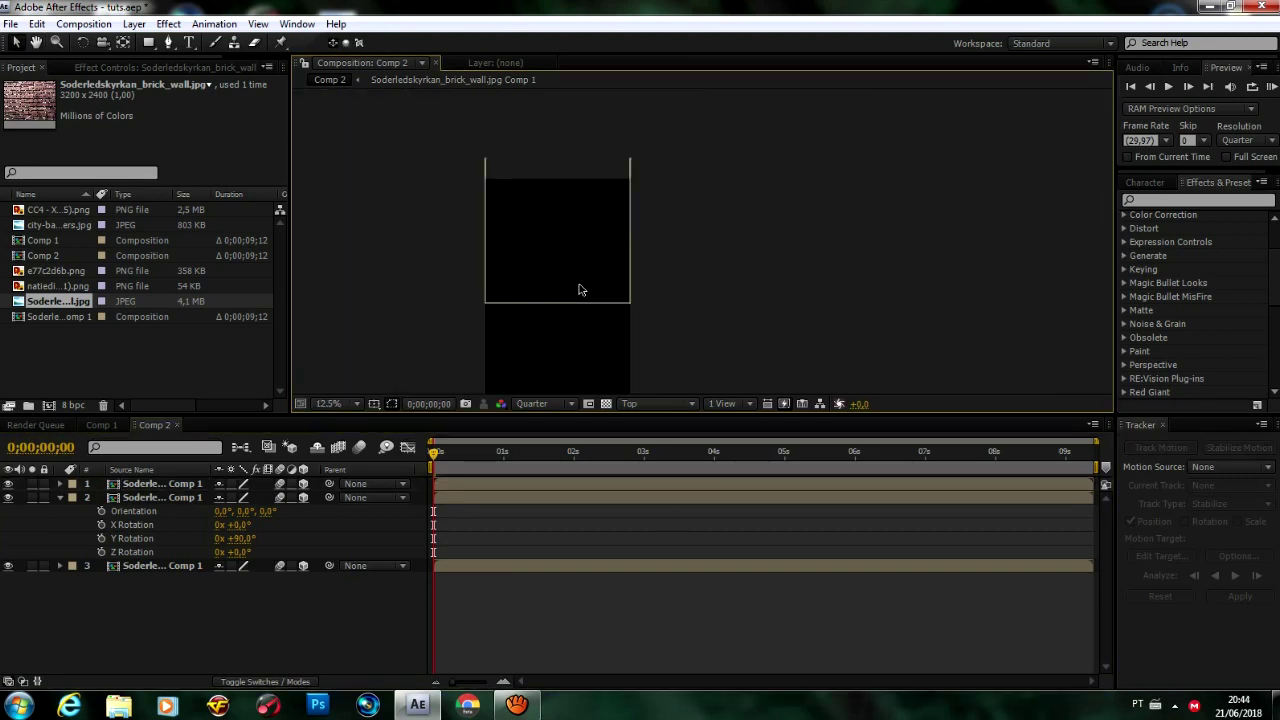
Duplicate the third wall to close the box, then view it in perspective fitted to the viewer
left_click(589, 302)
key("ctrl+d")
scroll(675, 269, "up", 4)
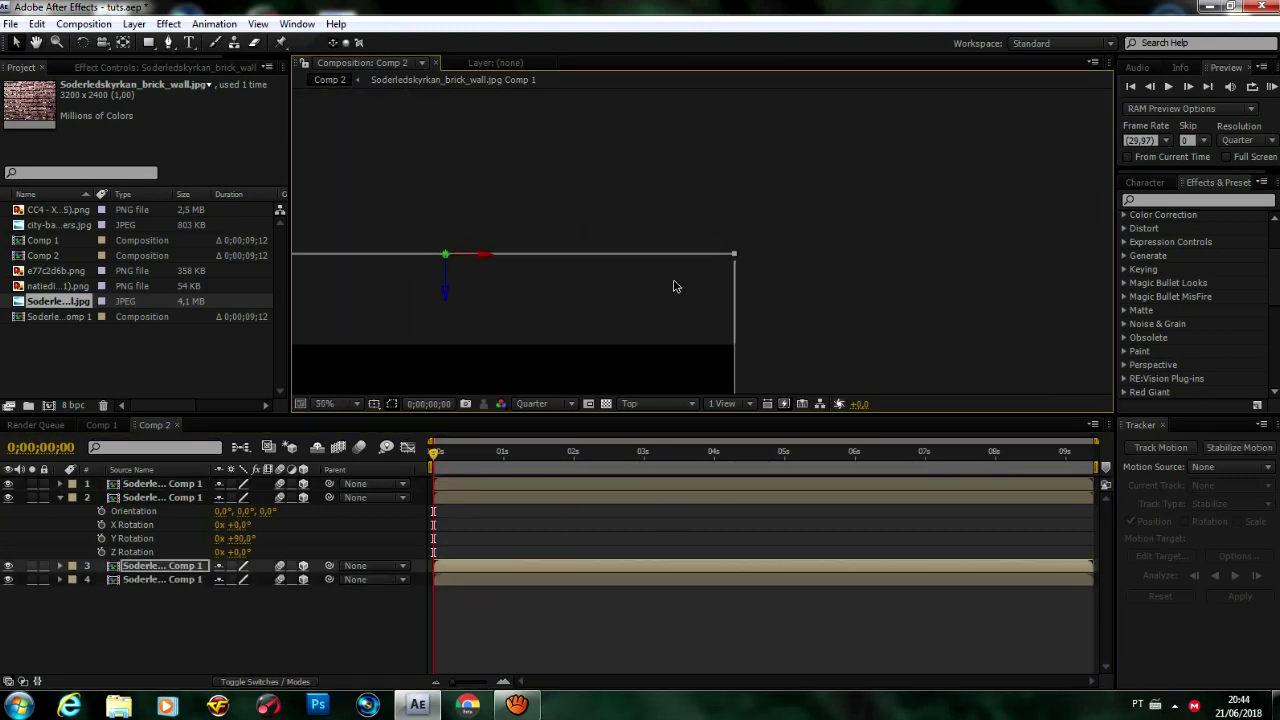
scroll(566, 280, "down", 4)
key("F11")
left_click(327, 403)
left_click(367, 131)
Create Comp 3 and add the brick wall scaled to about 200×201×197%
left_click(84, 23)
left_click(130, 55)
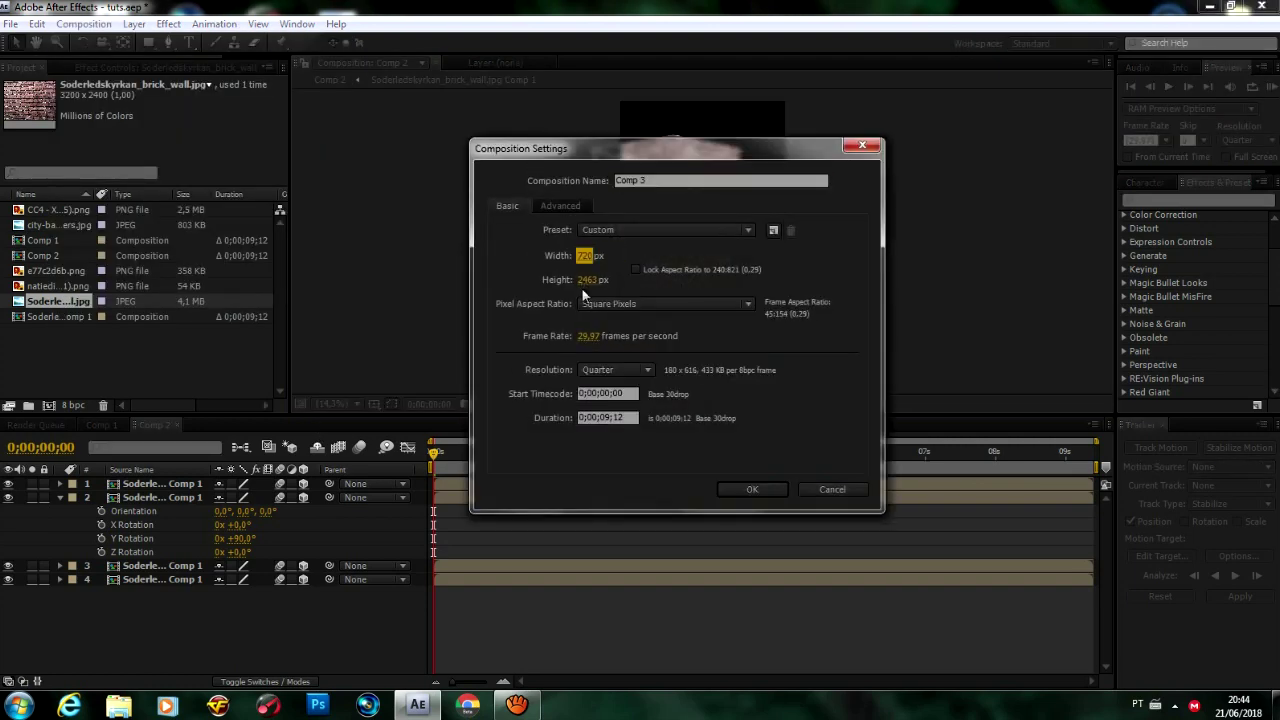
key("Return")
left_click_drag(58, 316, 134, 537)
key("s")
left_click_drag(240, 497, 277, 496)
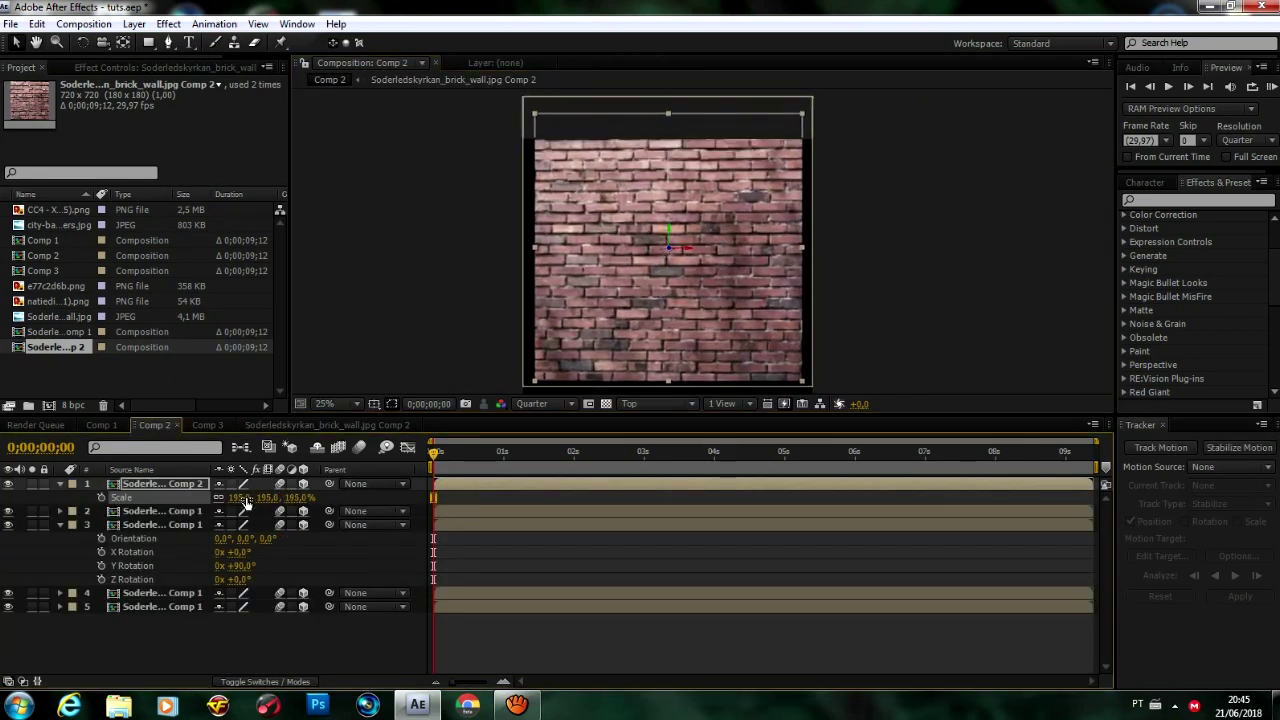
left_click_drag(243, 505, 240, 508)
type("201")
key("Return")
left_click_drag(265, 498, 268, 508)
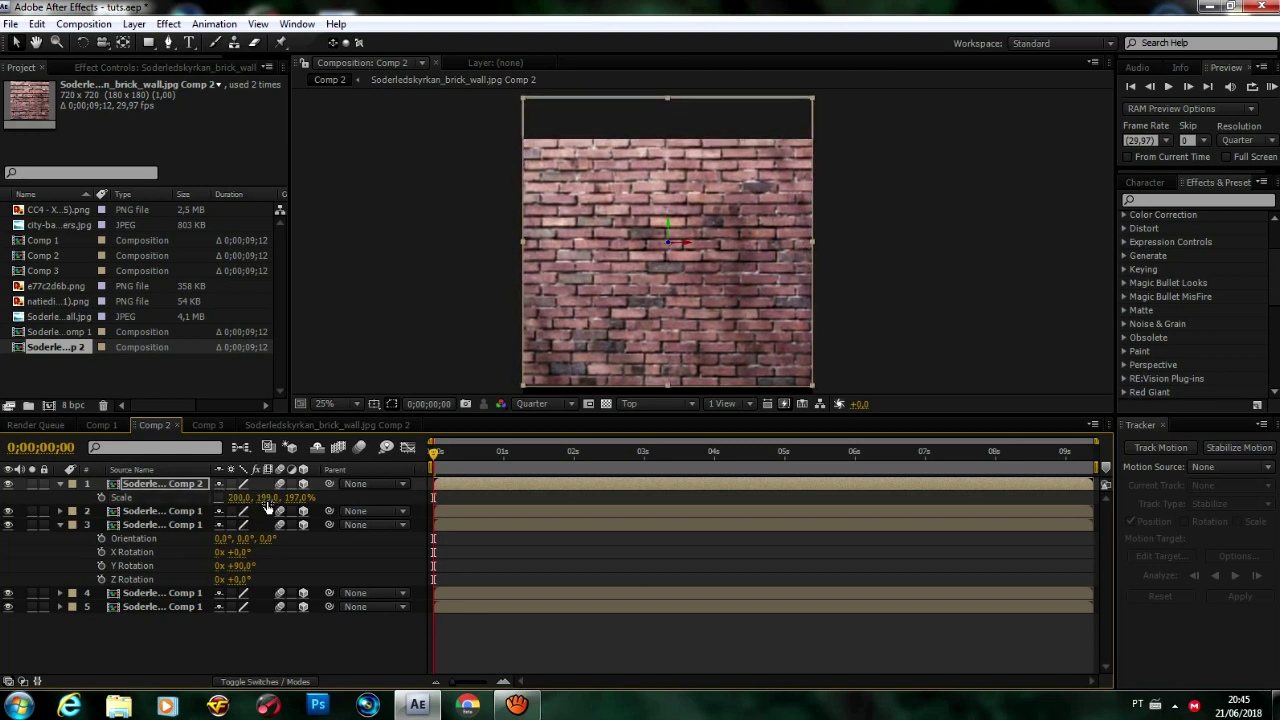
Duplicate the front brick wall and add the window image to Comp 2
left_click(660, 403)
left_click(654, 557)
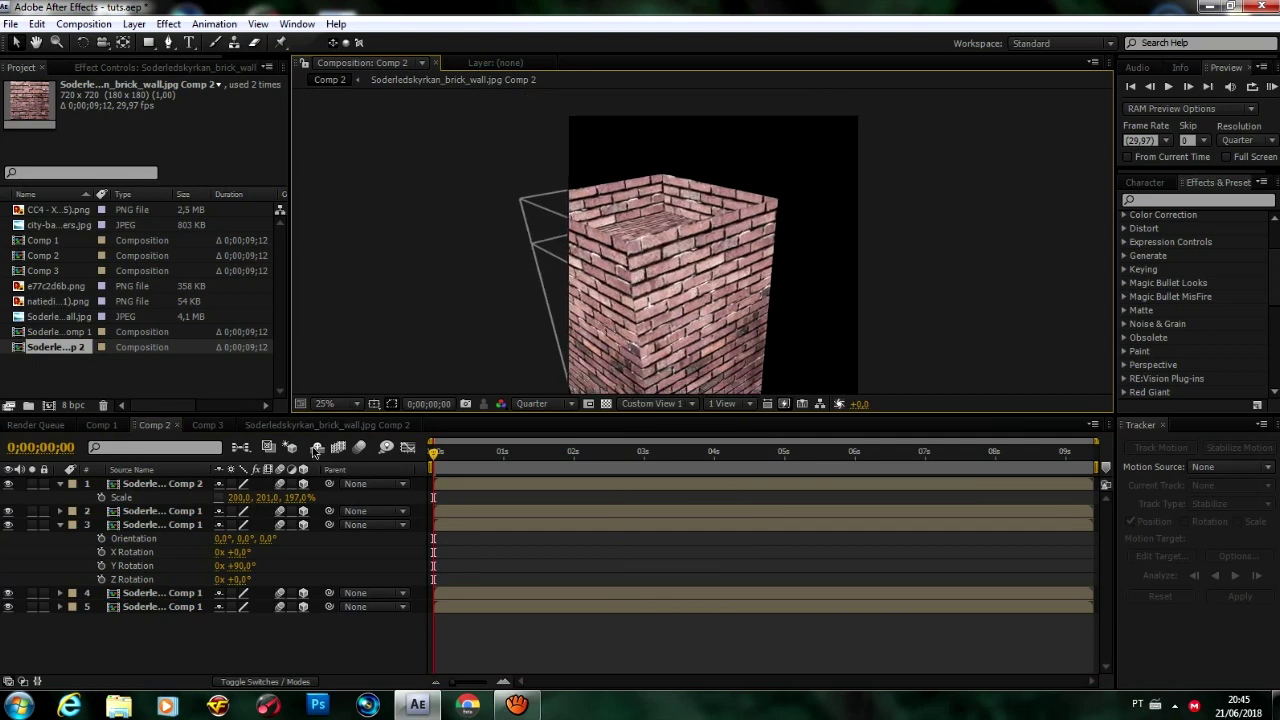
left_click(652, 403)
left_click(654, 455)
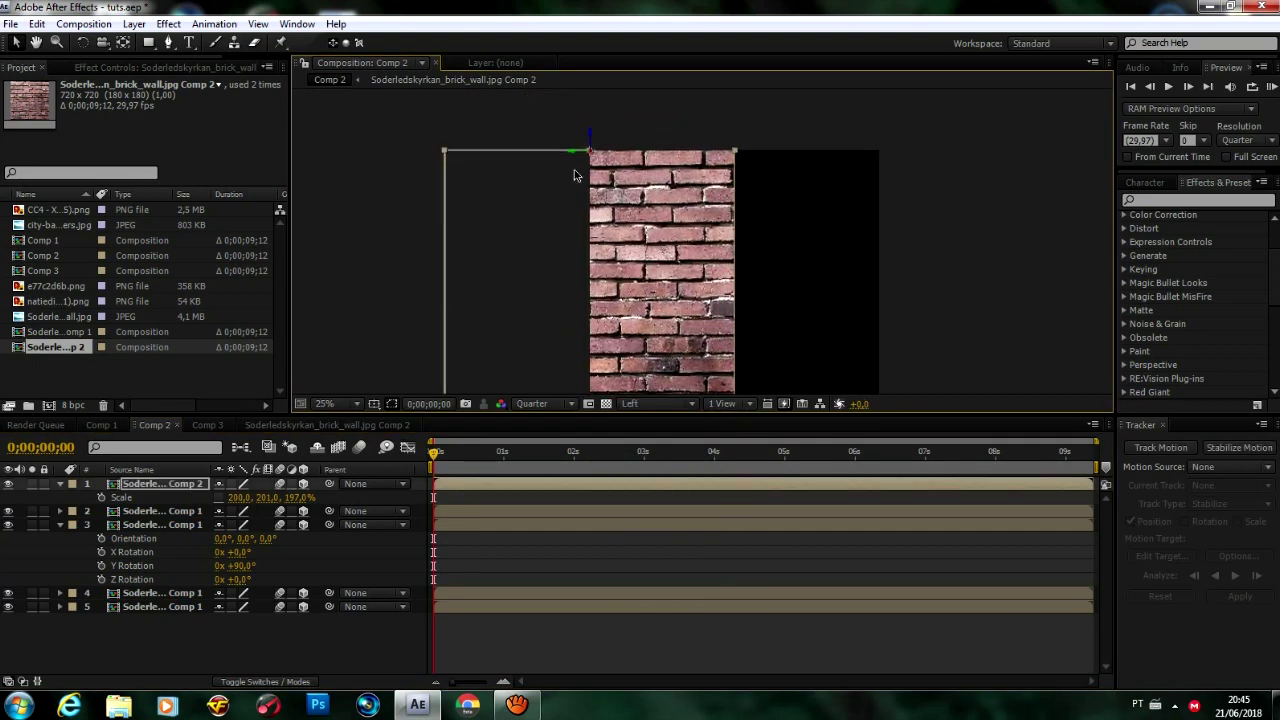
key("ctrl+d")
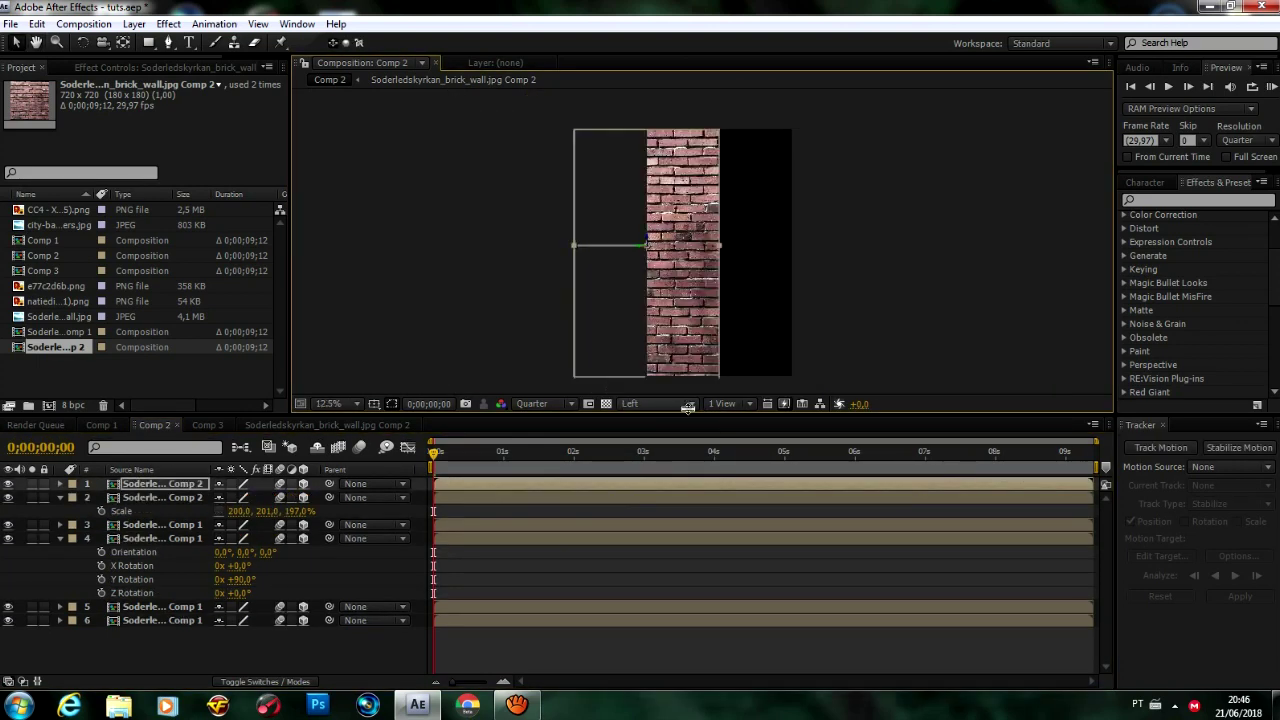
left_click(652, 403)
left_click(654, 557)
key("F12")
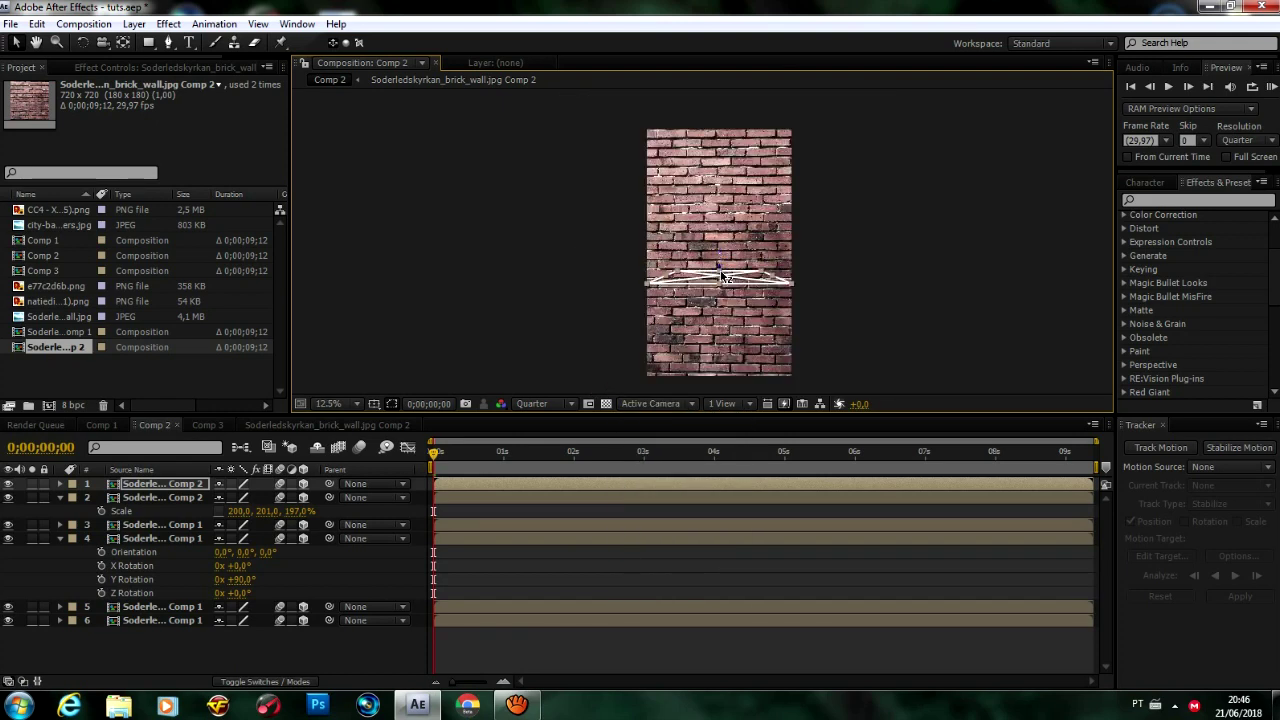
left_click_drag(55, 301, 251, 497)
Make the window layer 3D and tint it brown with Tritone midtones
key("s")
left_click(304, 484)
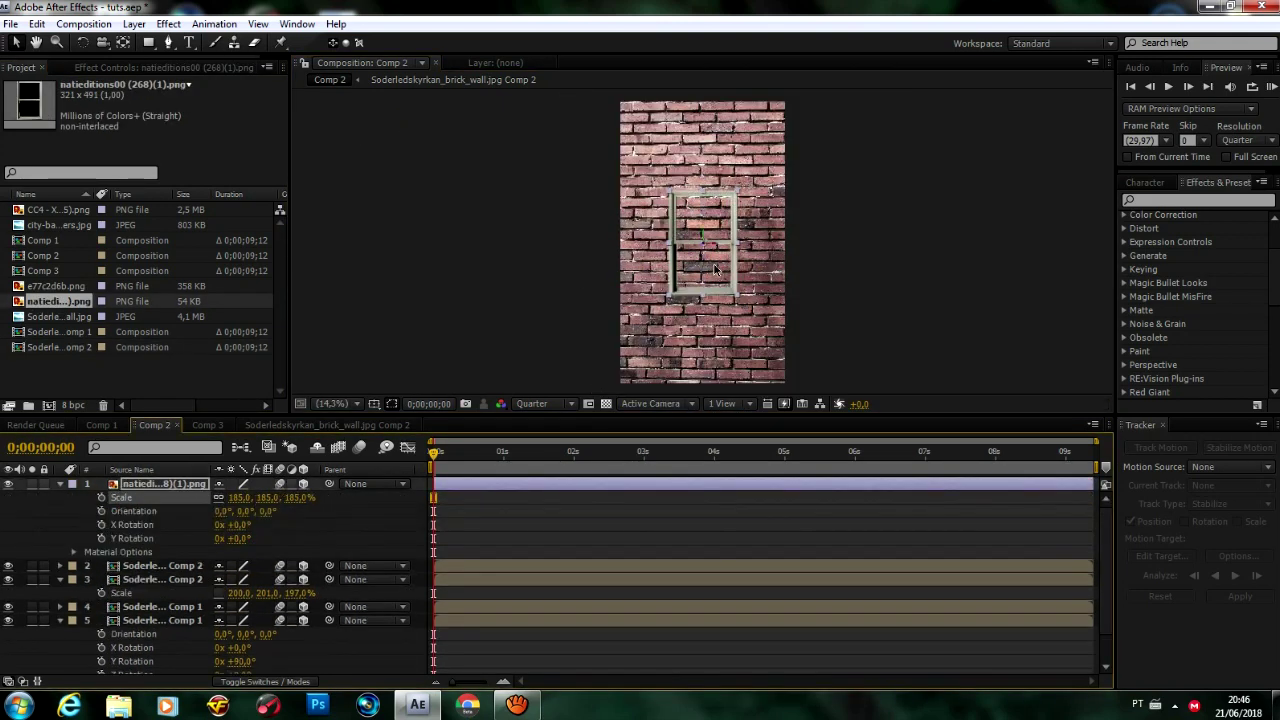
key("ctrl+shift+a")
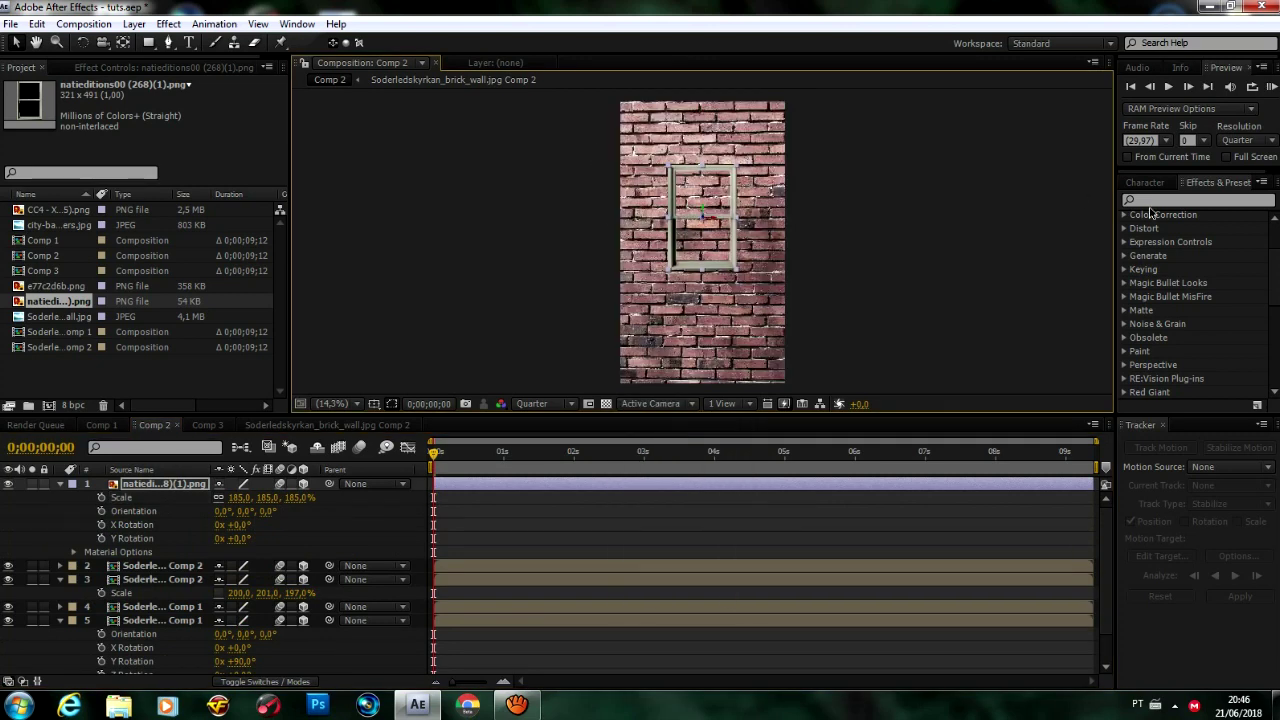
type("trit")
left_click_drag(1173, 230, 818, 220)
left_click(140, 139)
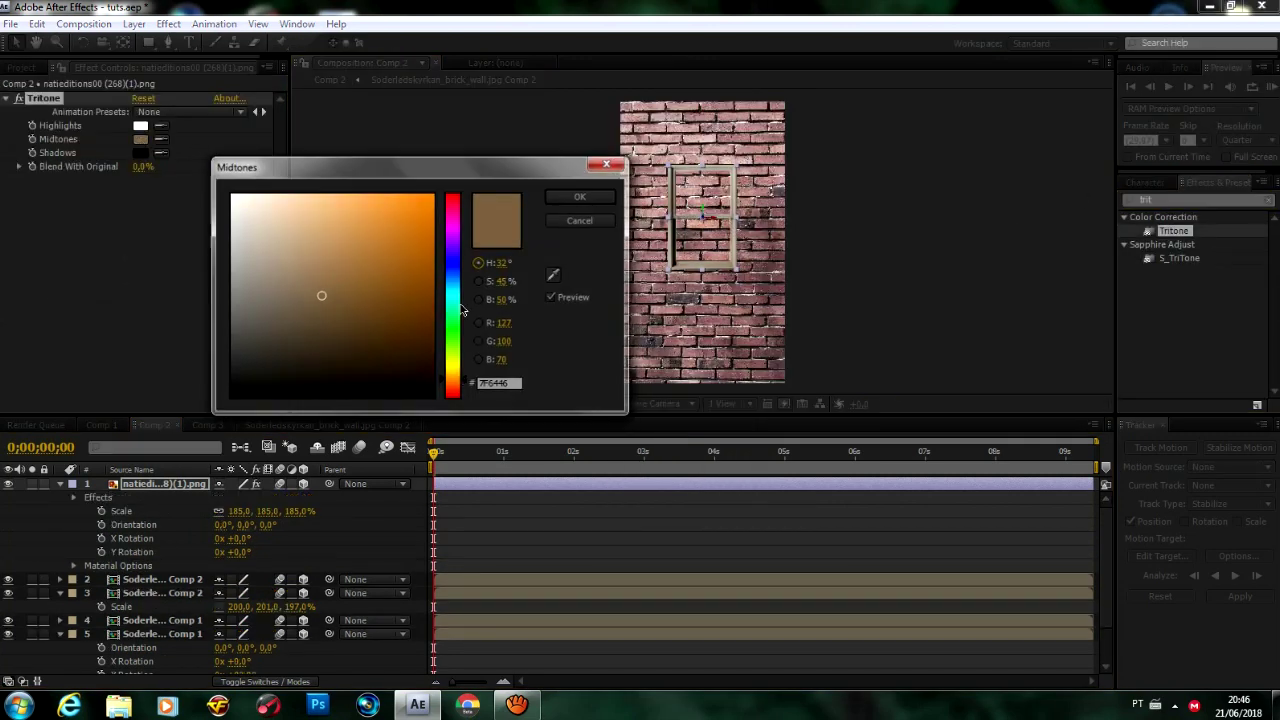
left_click(575, 198)
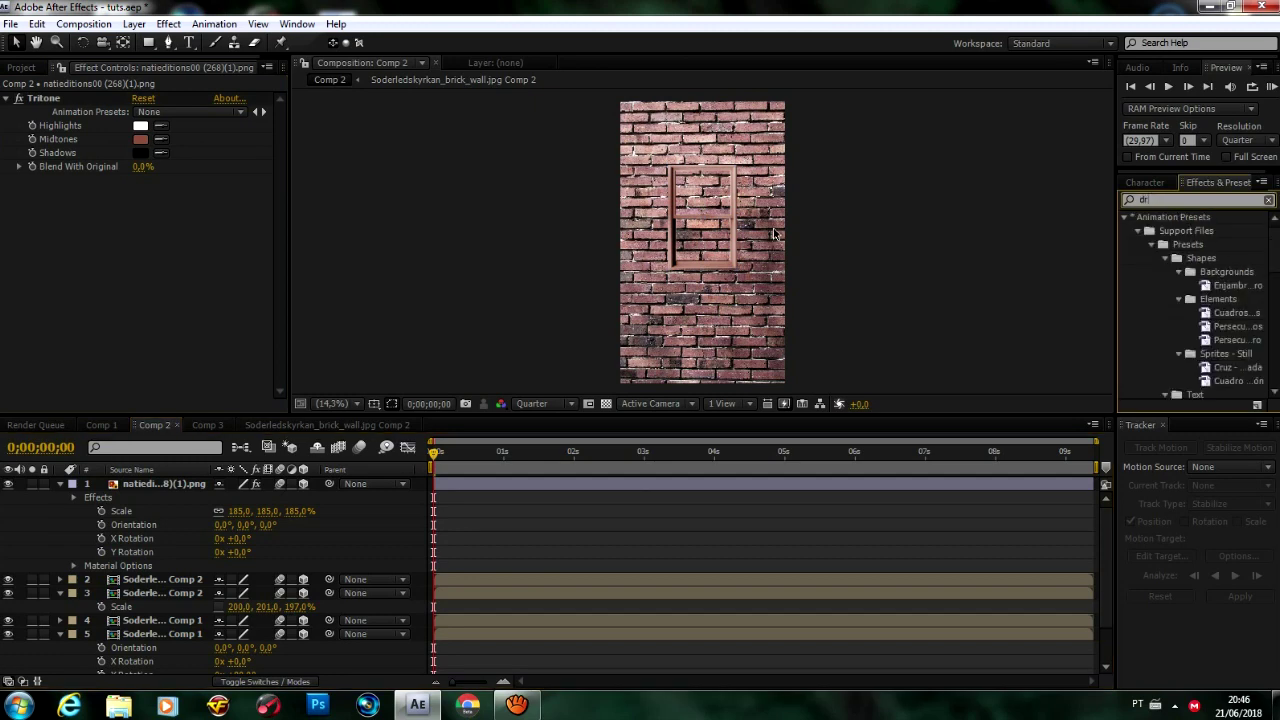
Add a Drop Shadow effect to the window layer
left_click_drag(698, 218, 698, 220)
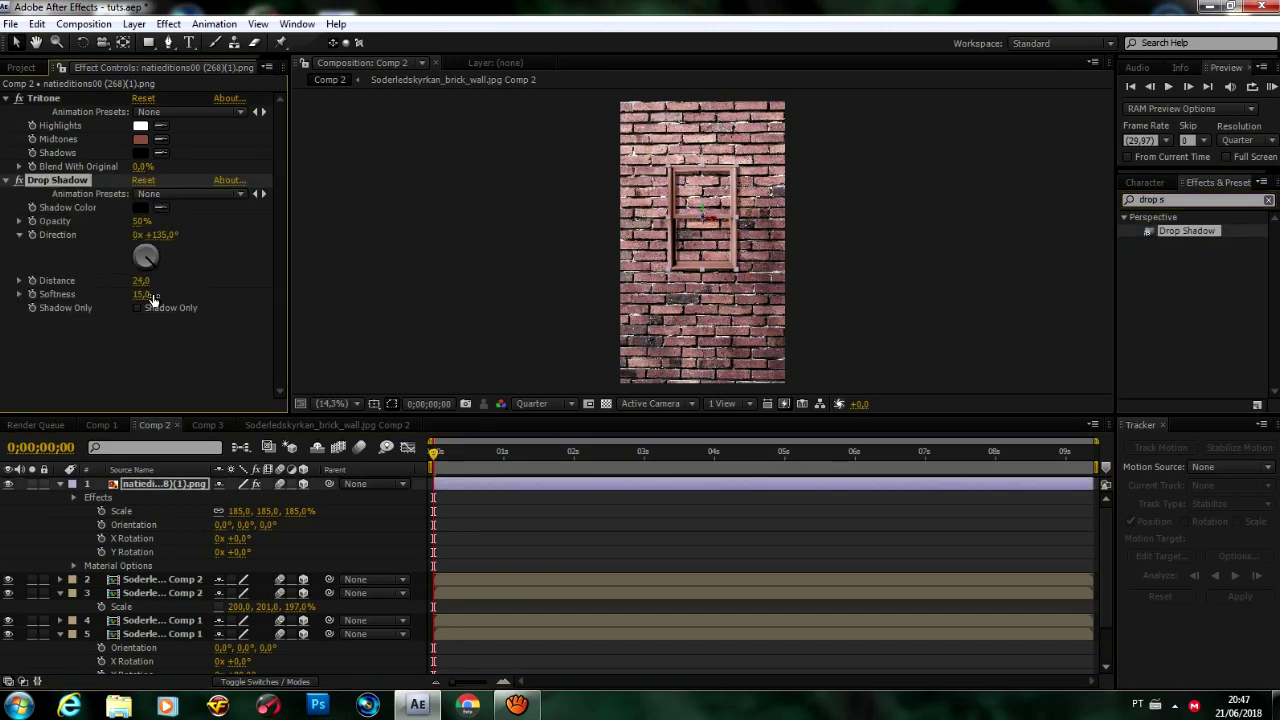
left_click(760, 560)
scroll(698, 240, "up", 1)
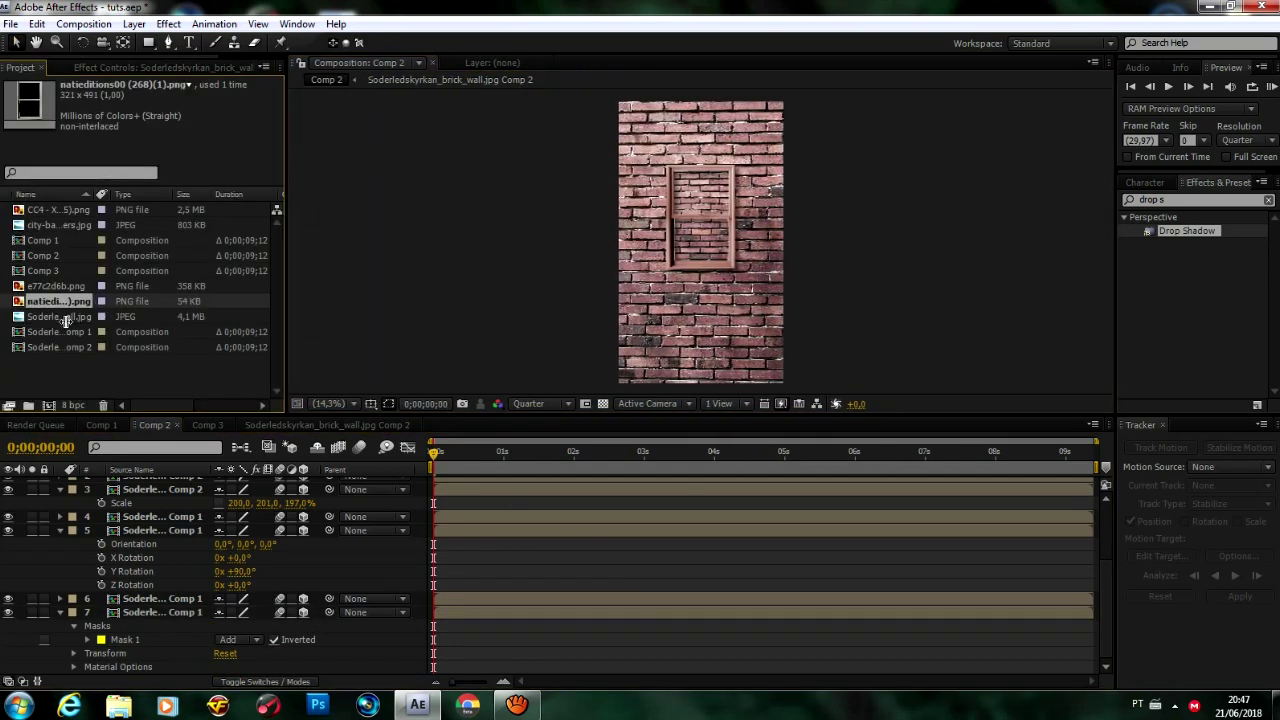
Place the plant image in Comp 2 and flip it horizontally
left_click_drag(125, 456, 295, 485)
left_click(647, 403)
left_click(640, 483)
key("s")
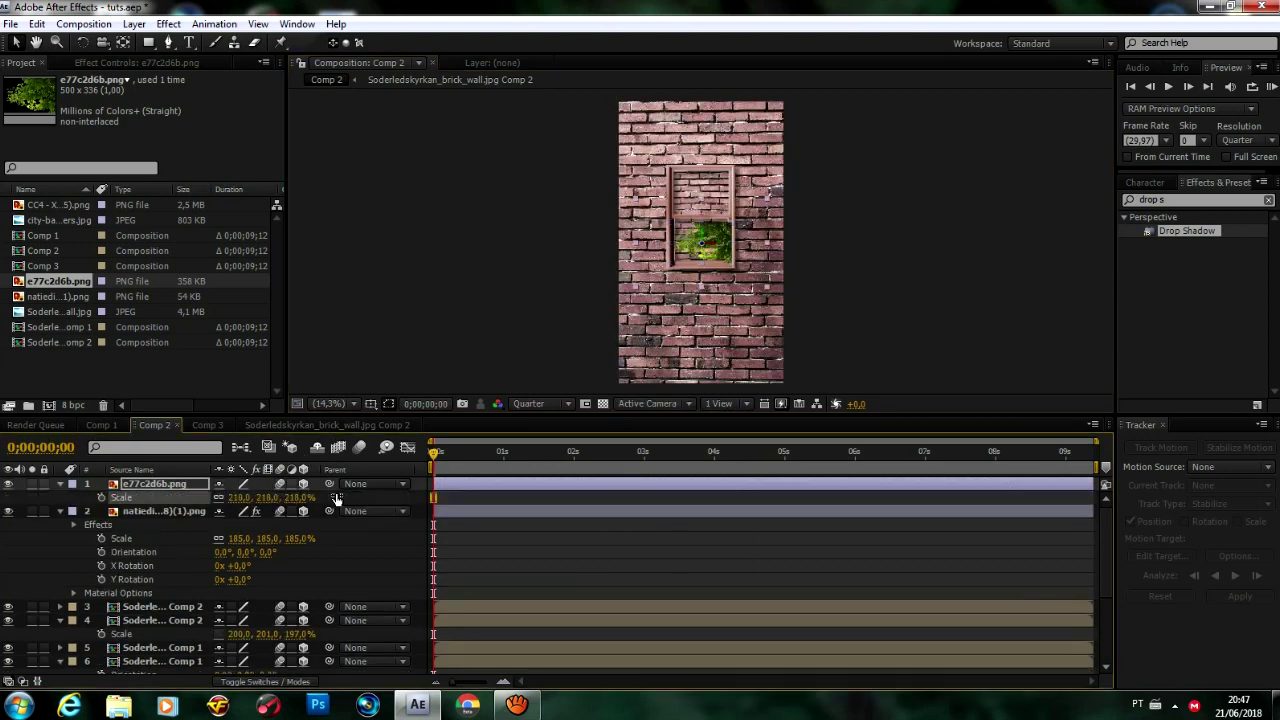
right_click(665, 250)
mouse_move(712, 218)
left_click(986, 368)
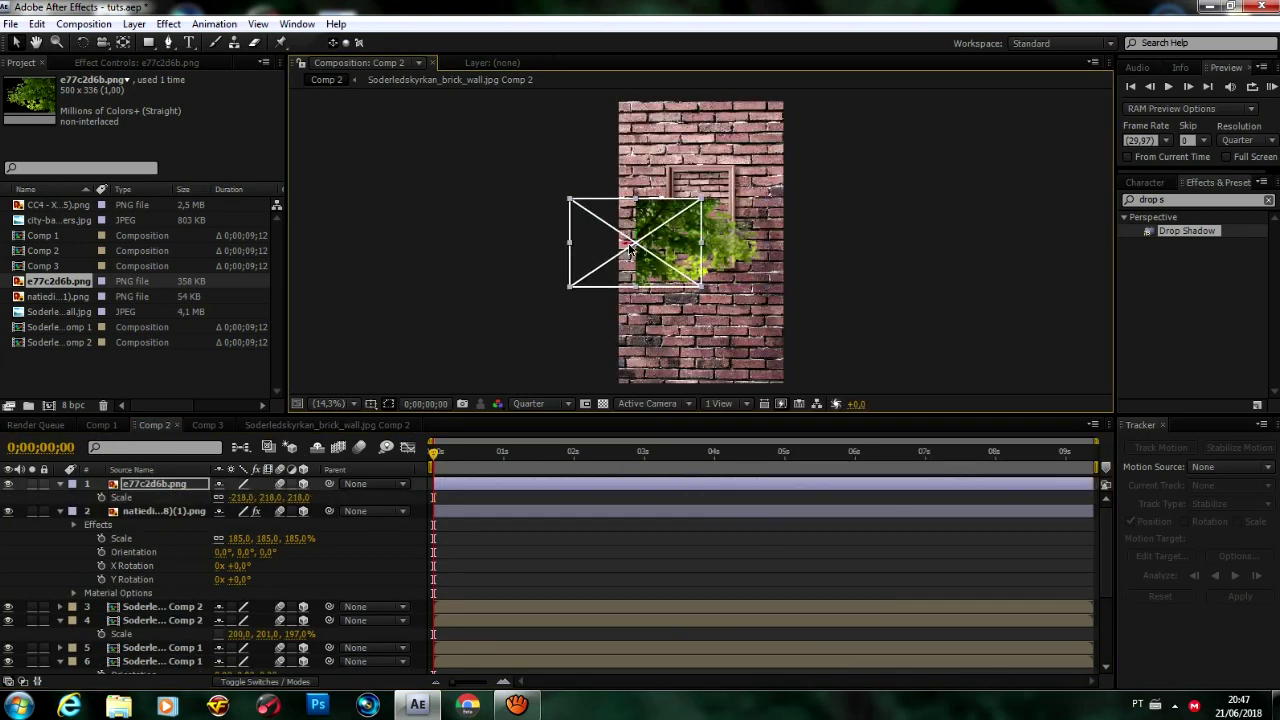
Draw a four-point mask outline around the plant
key("period")
key("g")
left_click(446, 220)
left_click(565, 183)
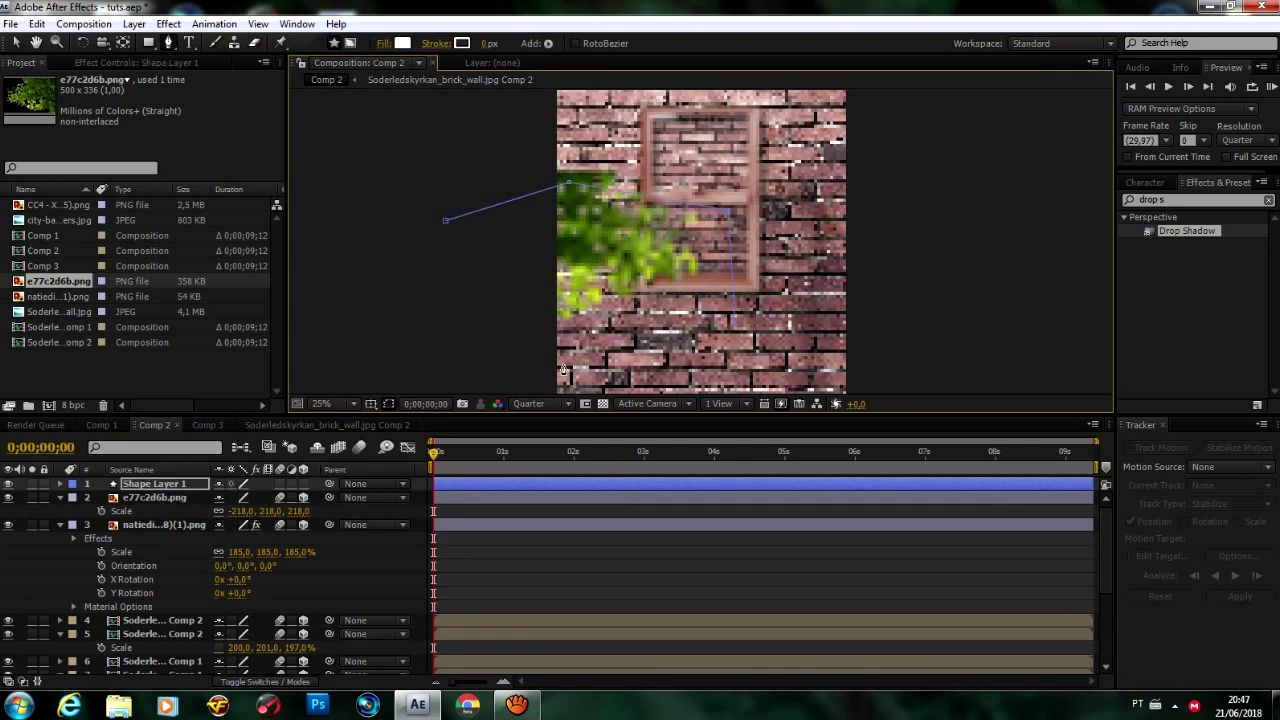
left_click(735, 322)
left_click(487, 357)
key("ctrl+c")
key("Delete")
key("ctrl+v")
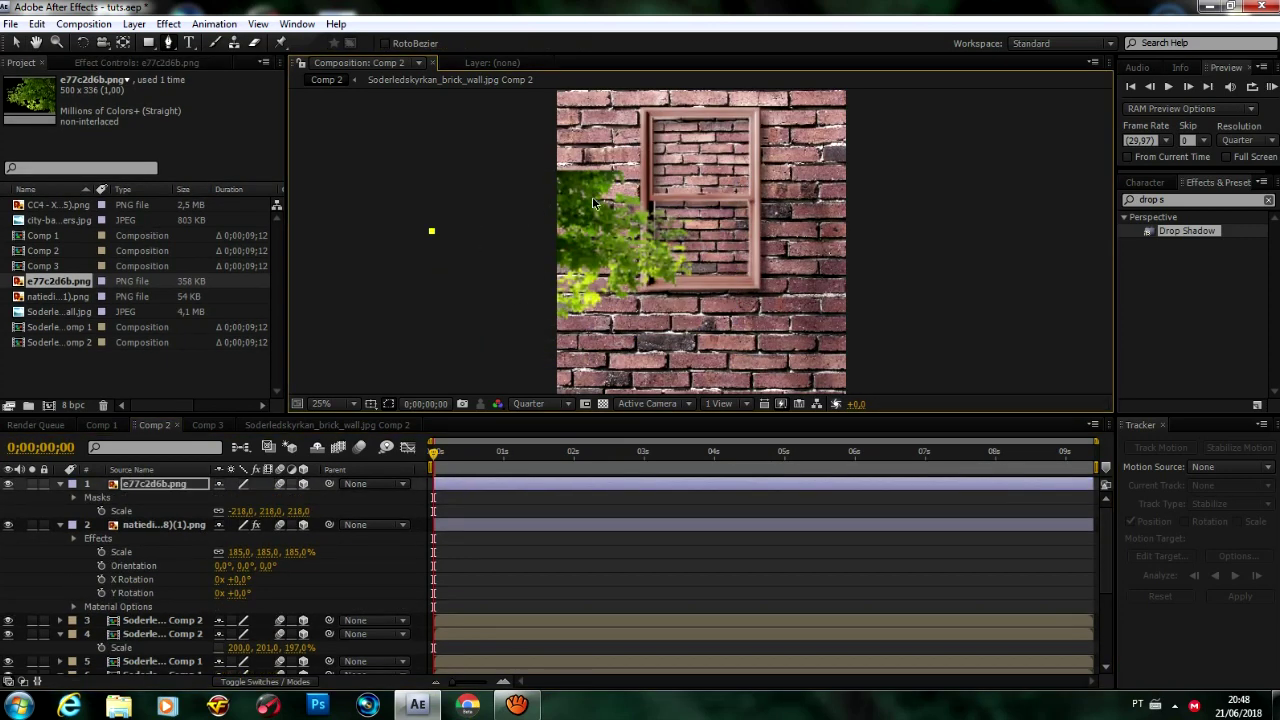
Give the plant mask a 12-pixel feather and a drop shadow, then add CC4 - XMODX (5).png
left_click(73, 497)
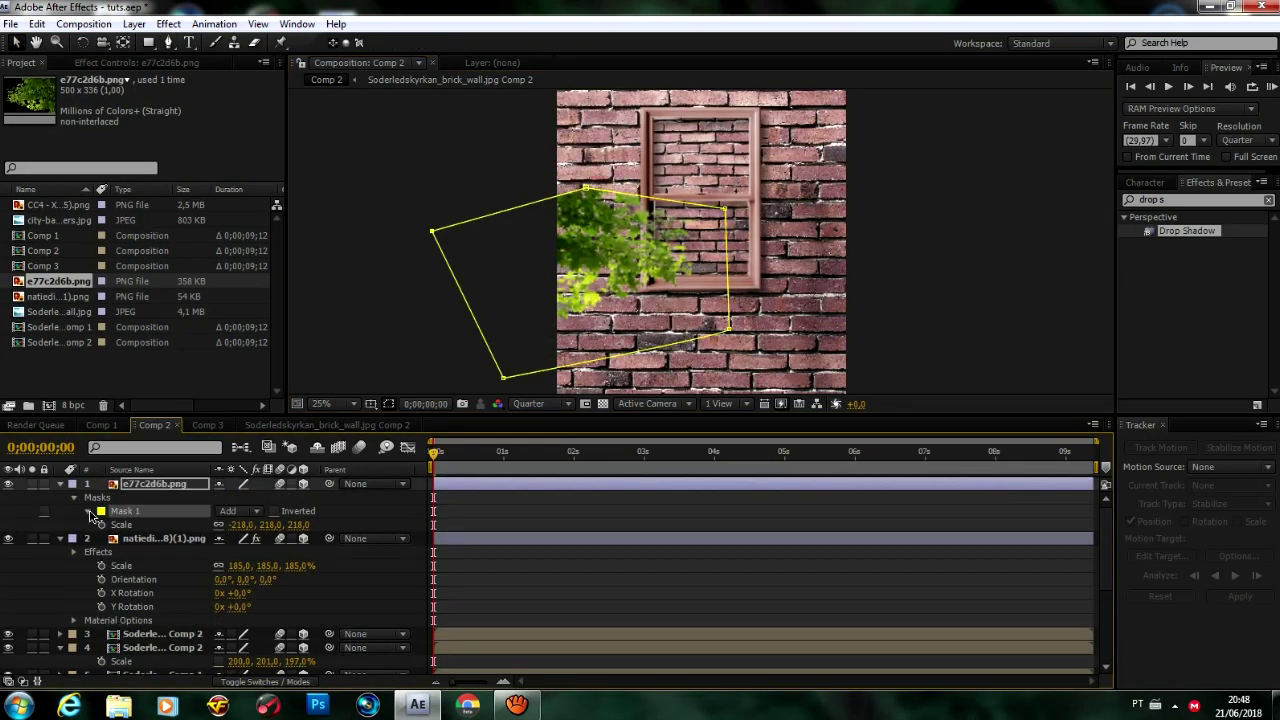
left_click(87, 511)
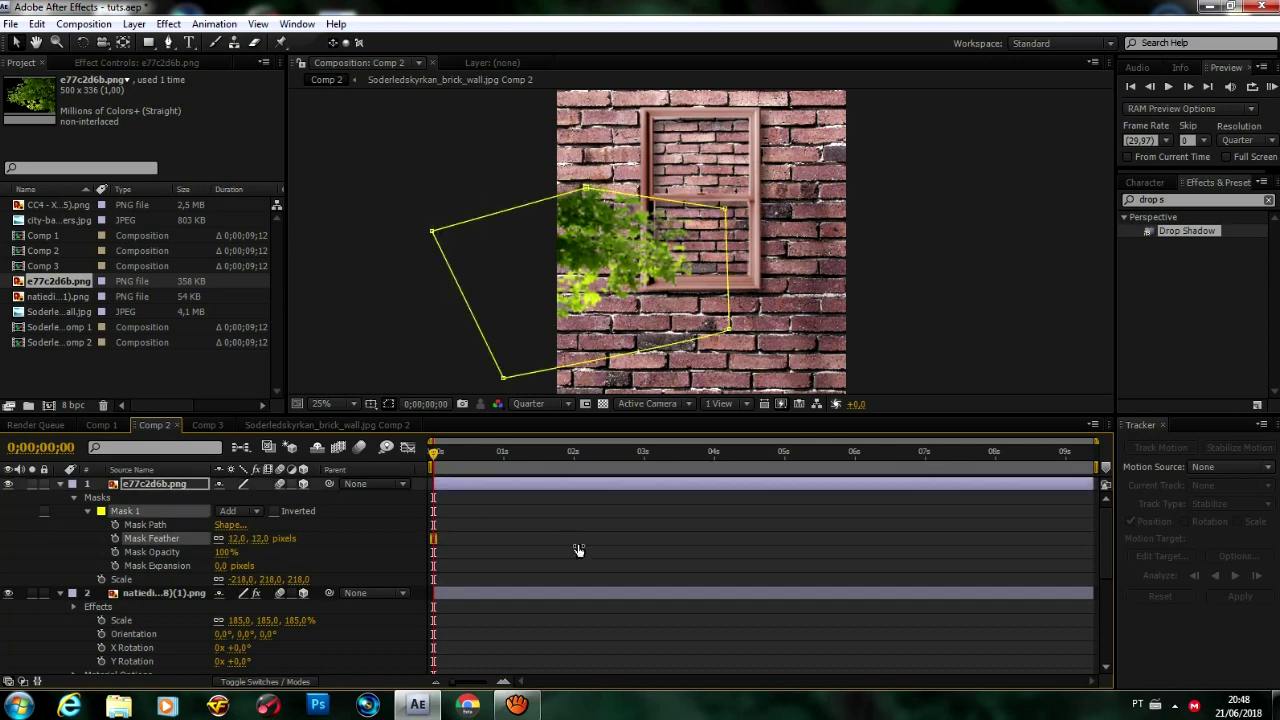
left_click_drag(1186, 231, 610, 240)
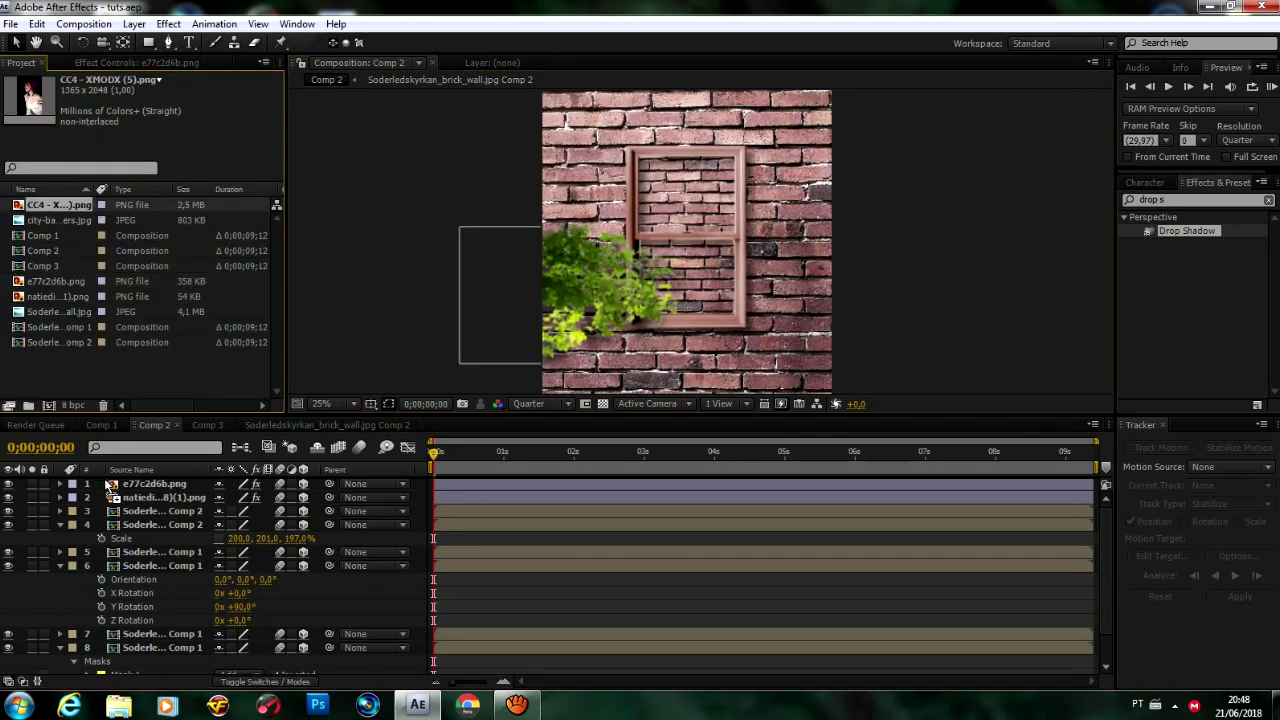
left_click_drag(110, 485, 112, 484)
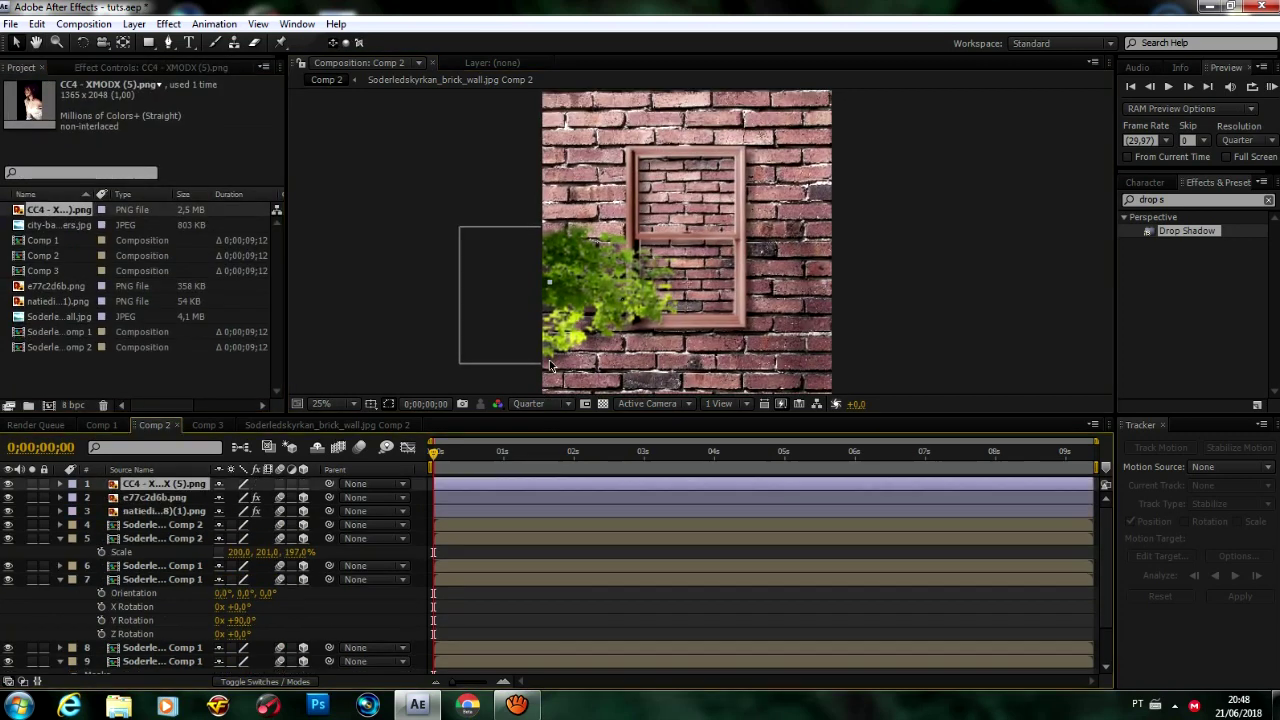
Enlarge the woman image to 59% scale
scroll(700, 284, "down", 1)
left_click(647, 403)
left_click(640, 468)
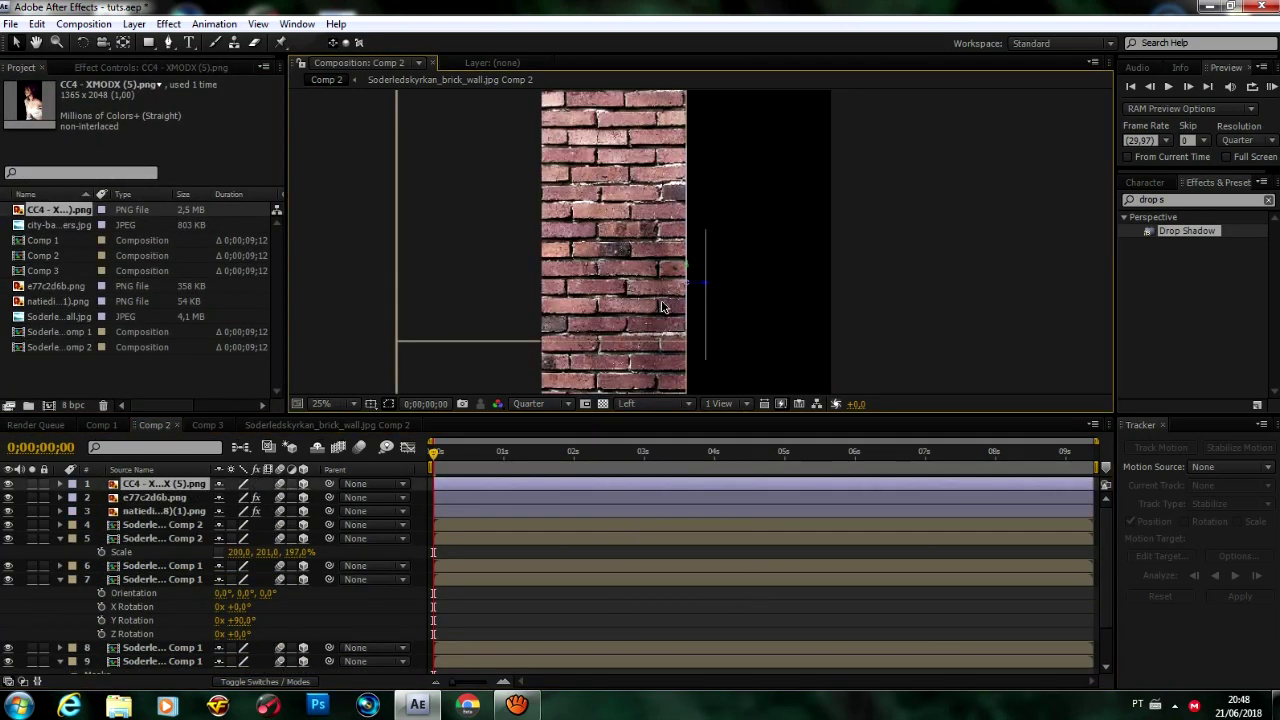
left_click(647, 403)
left_click(640, 423)
key("s")
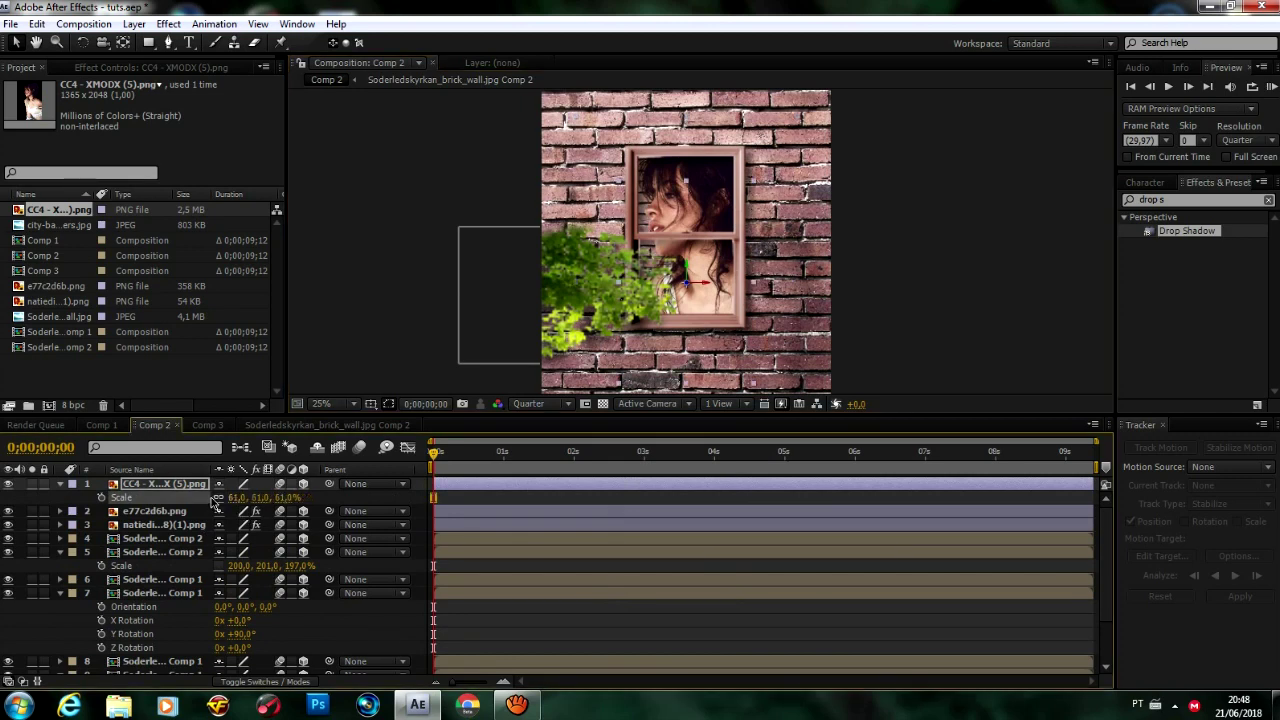
left_click_drag(727, 314, 727, 287)
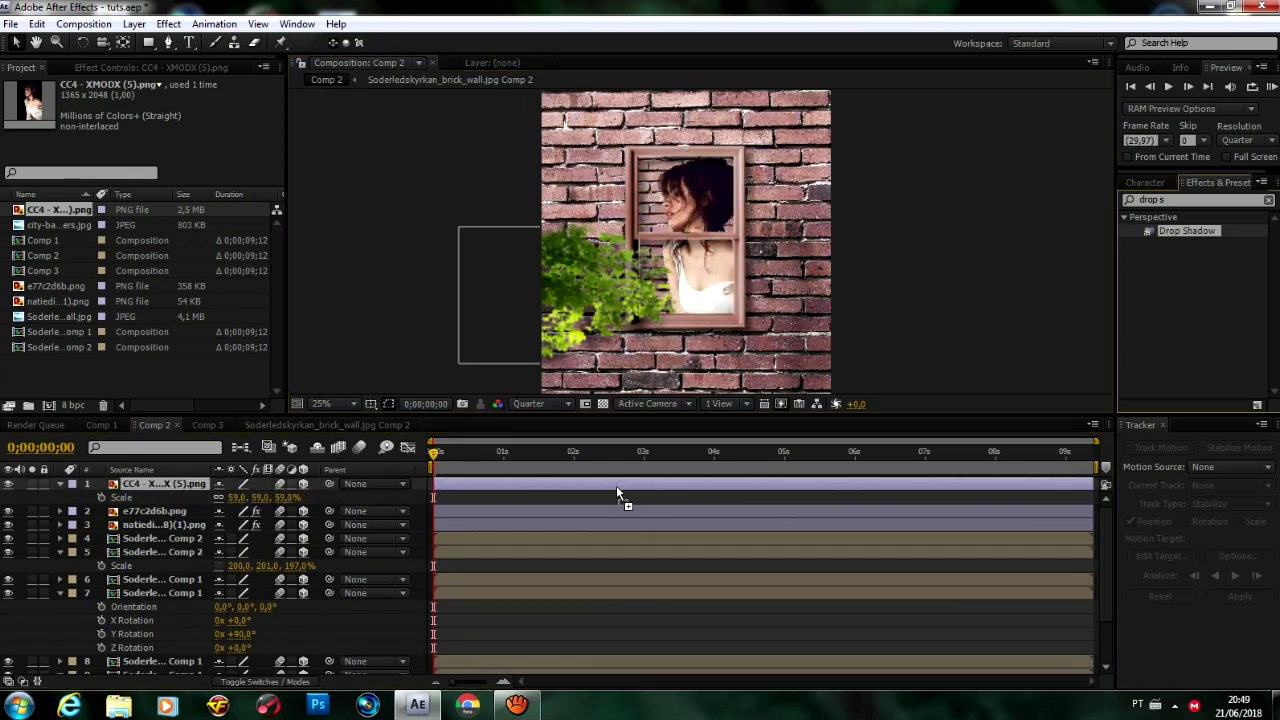
Give the woman a soft drop shadow at 59% opacity and select all wall-scene layers
left_click_drag(619, 494, 619, 494)
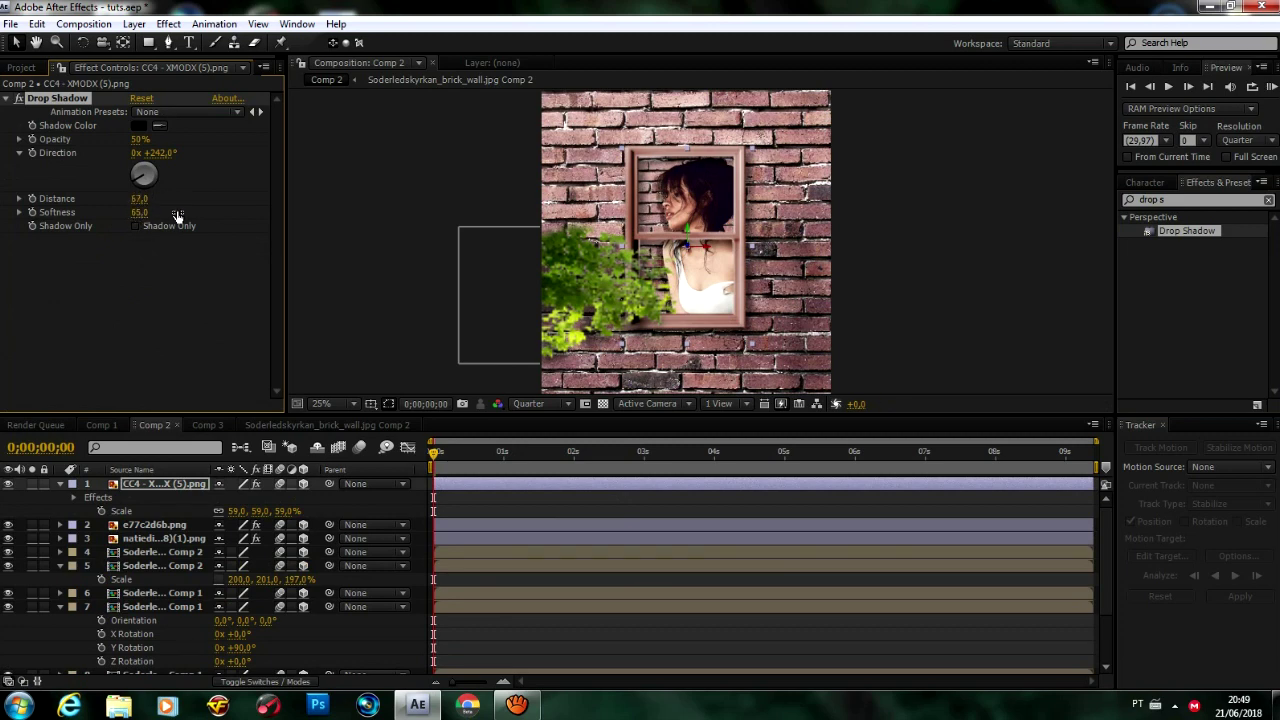
scroll(745, 340, "down", 2)
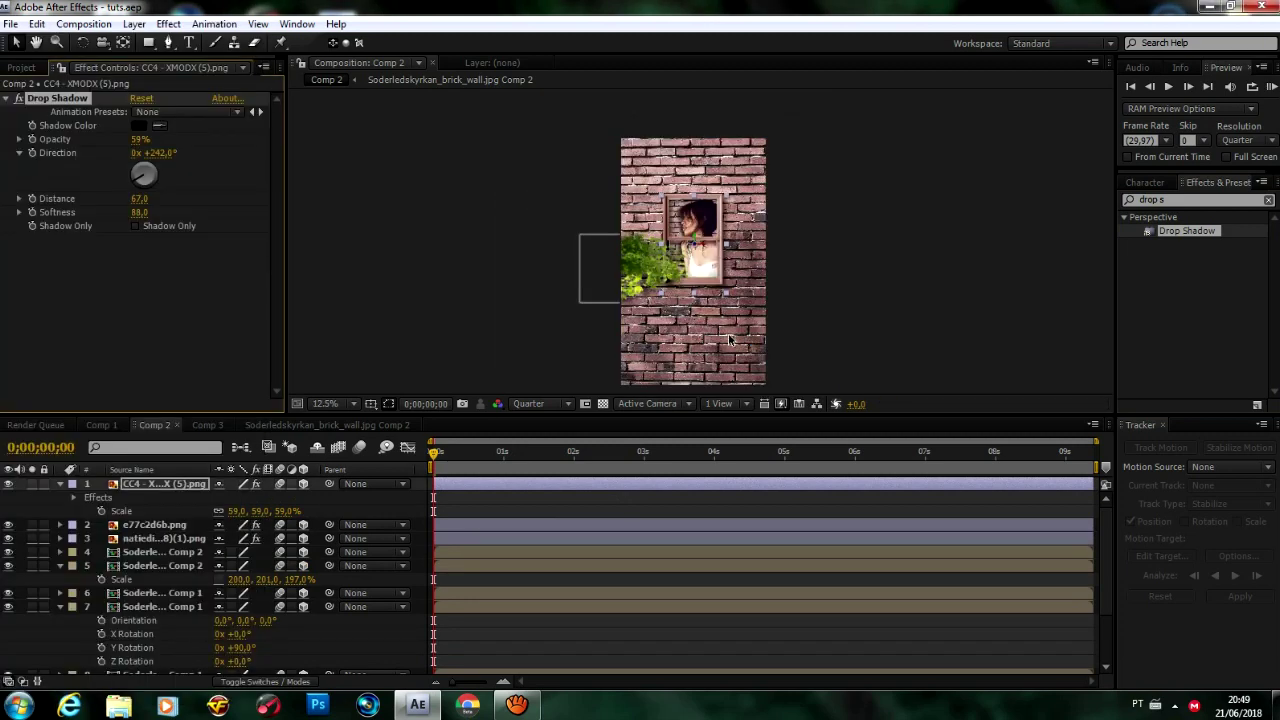
key("ctrl+a")
Pre-compose the wall scene into Pre-comp 1 and place it above the city image in Comp 1
key("ctrl+shift+c")
left_click(660, 432)
left_click_drag(161, 487, 150, 485)
left_click_drag(697, 266, 697, 366)
In Top view, move Pre-comp 1 forward in front of the city background
key("r")
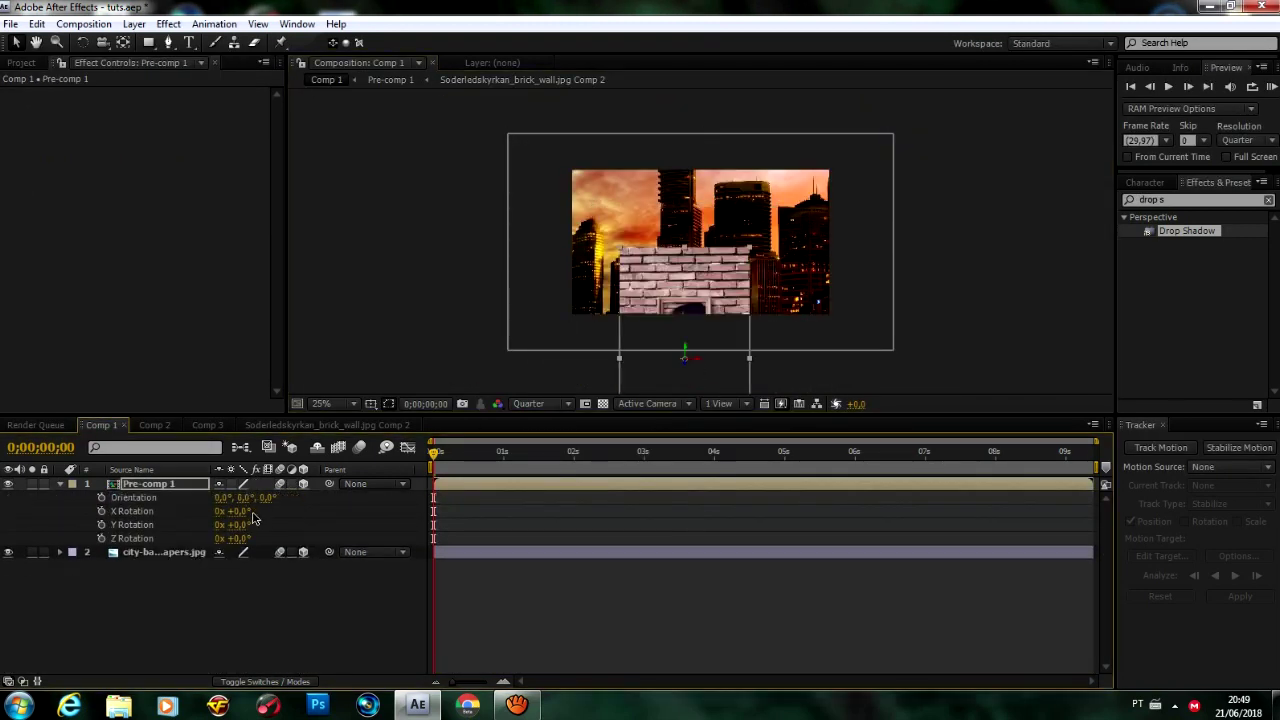
left_click(648, 403)
left_click(668, 477)
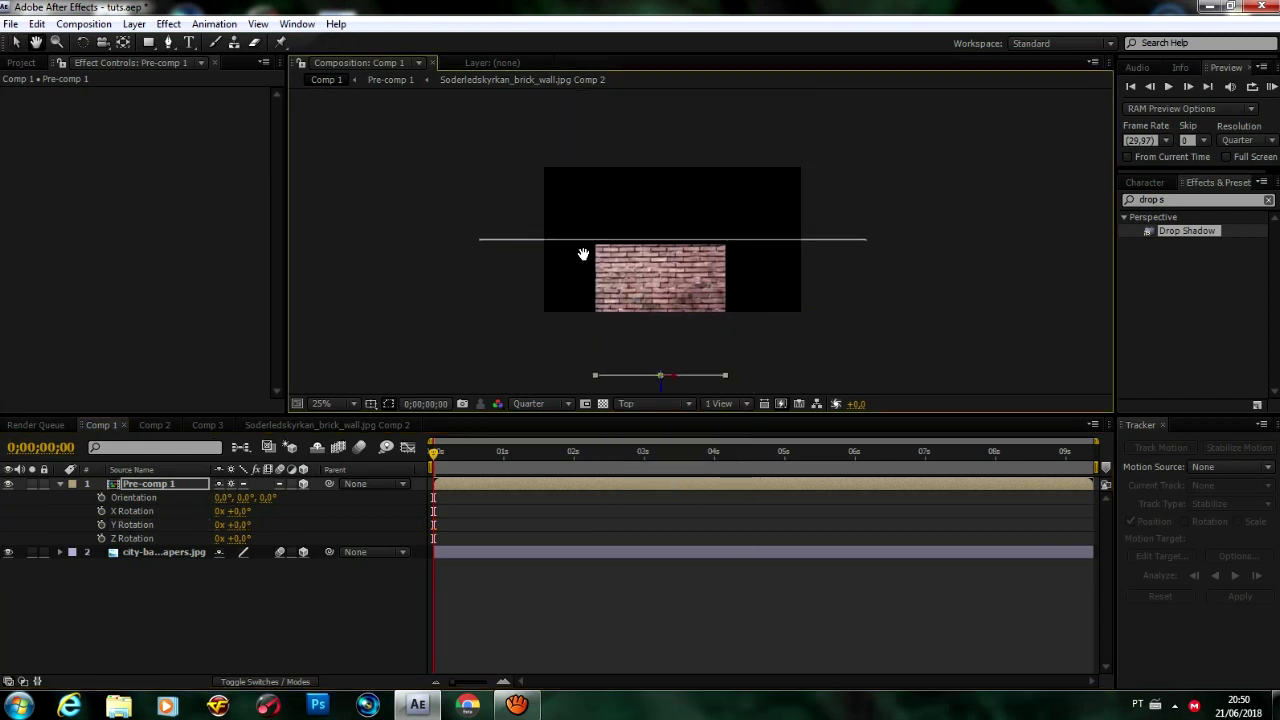
left_click(669, 197)
left_click(645, 388)
left_click_drag(660, 391, 663, 363)
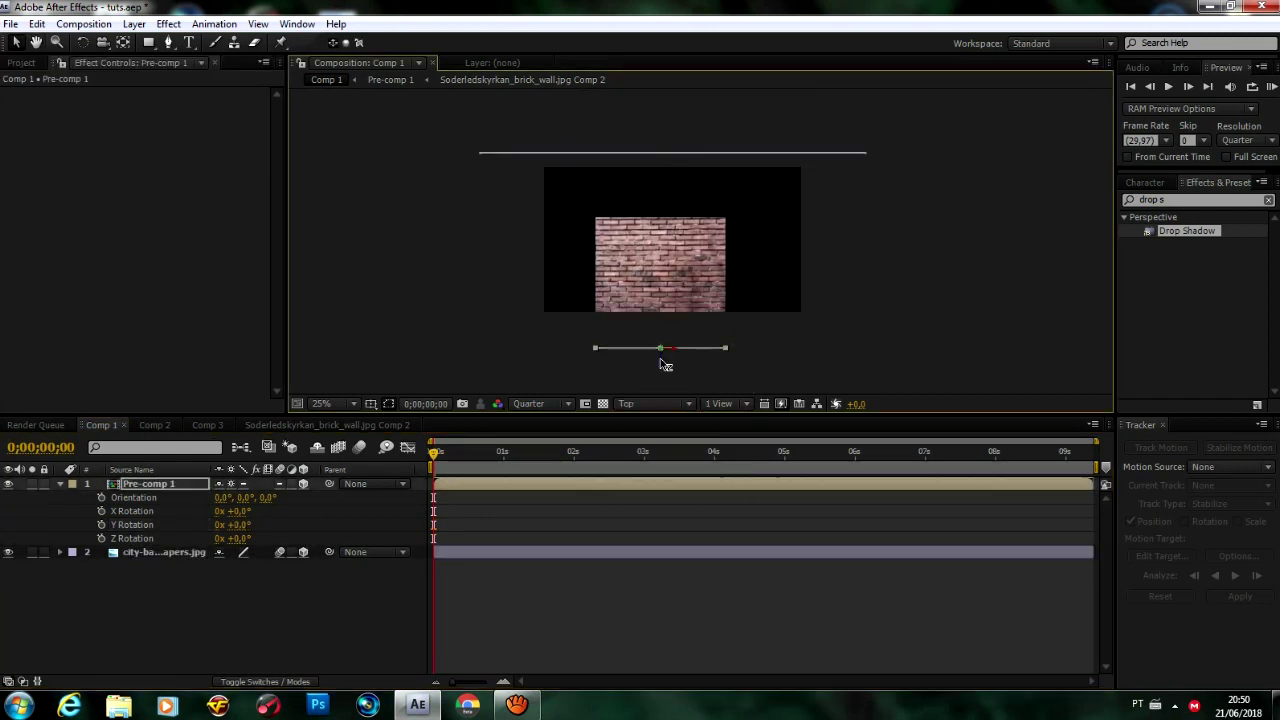
left_click(648, 403)
left_click(668, 412)
Scale Pre-comp 1 to 28% with the preview at 50% magnification
key("s")
left_click(322, 403)
left_click(383, 294)
left_click_drag(236, 497, 262, 497)
Check Pre-comp 1's placement from the left view and inspect its contents
key("r")
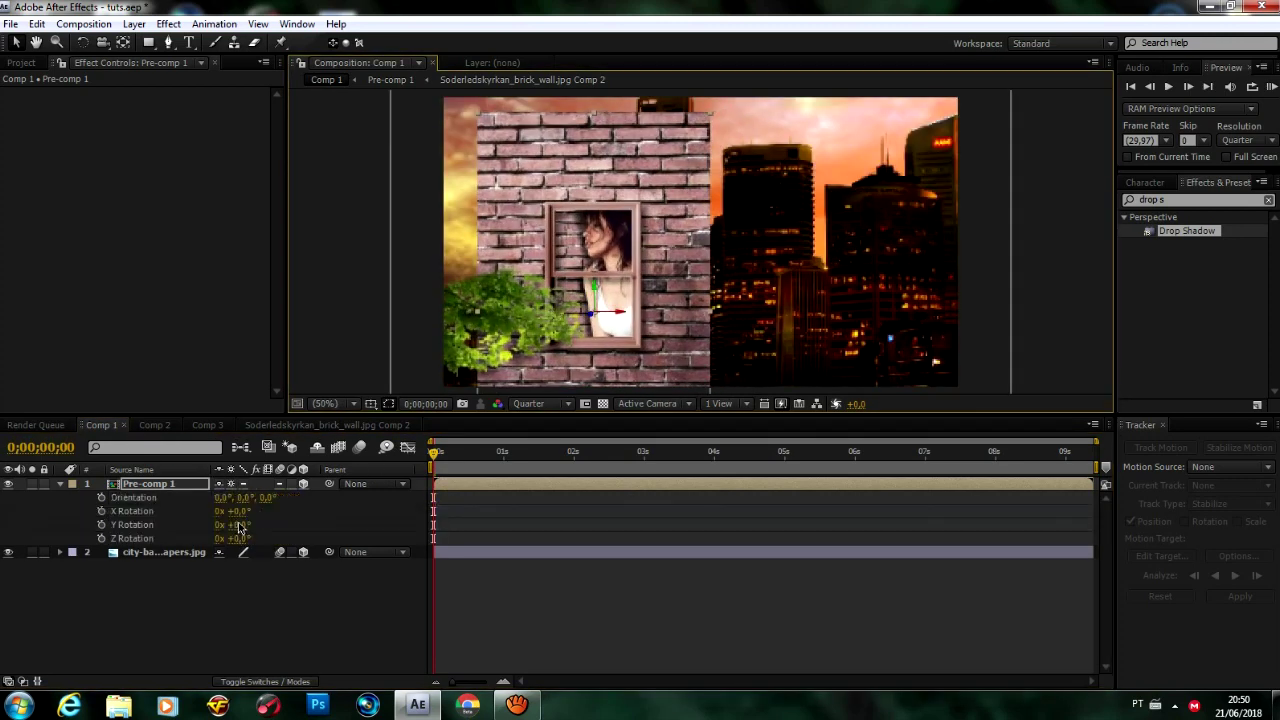
left_click(197, 483)
left_click(648, 403)
left_click(648, 464)
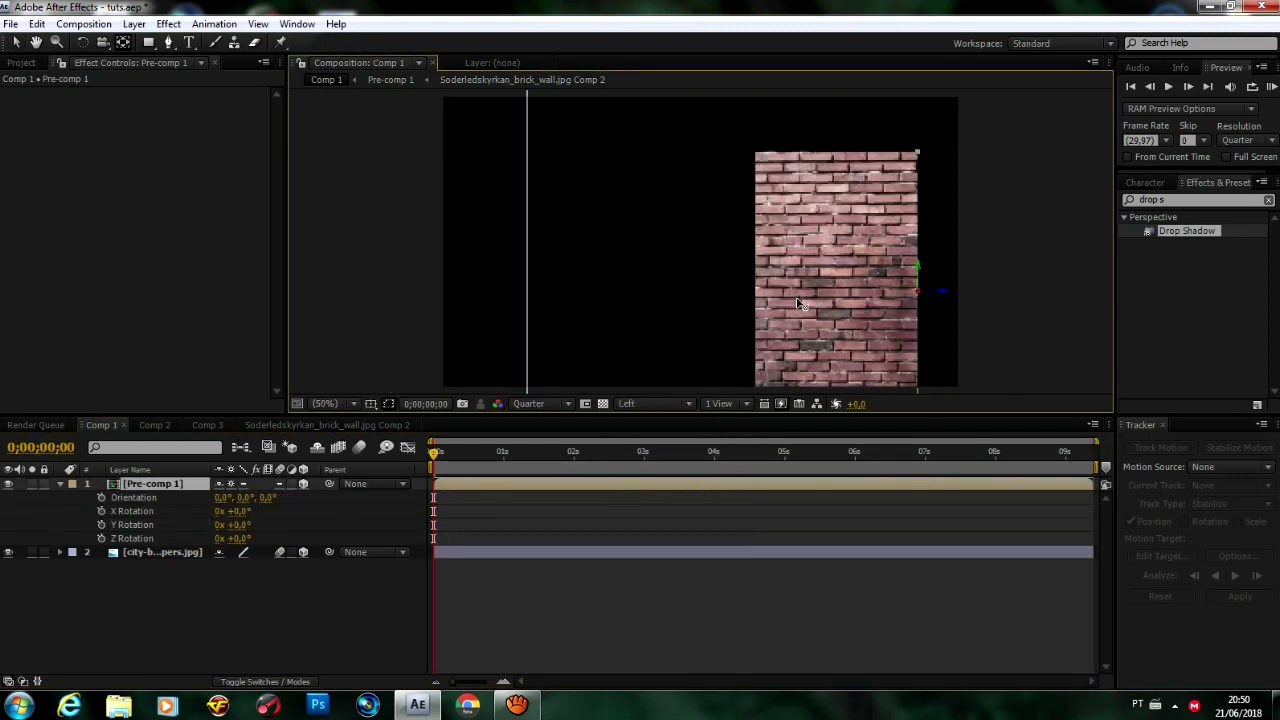
left_click(648, 403)
left_click(651, 423)
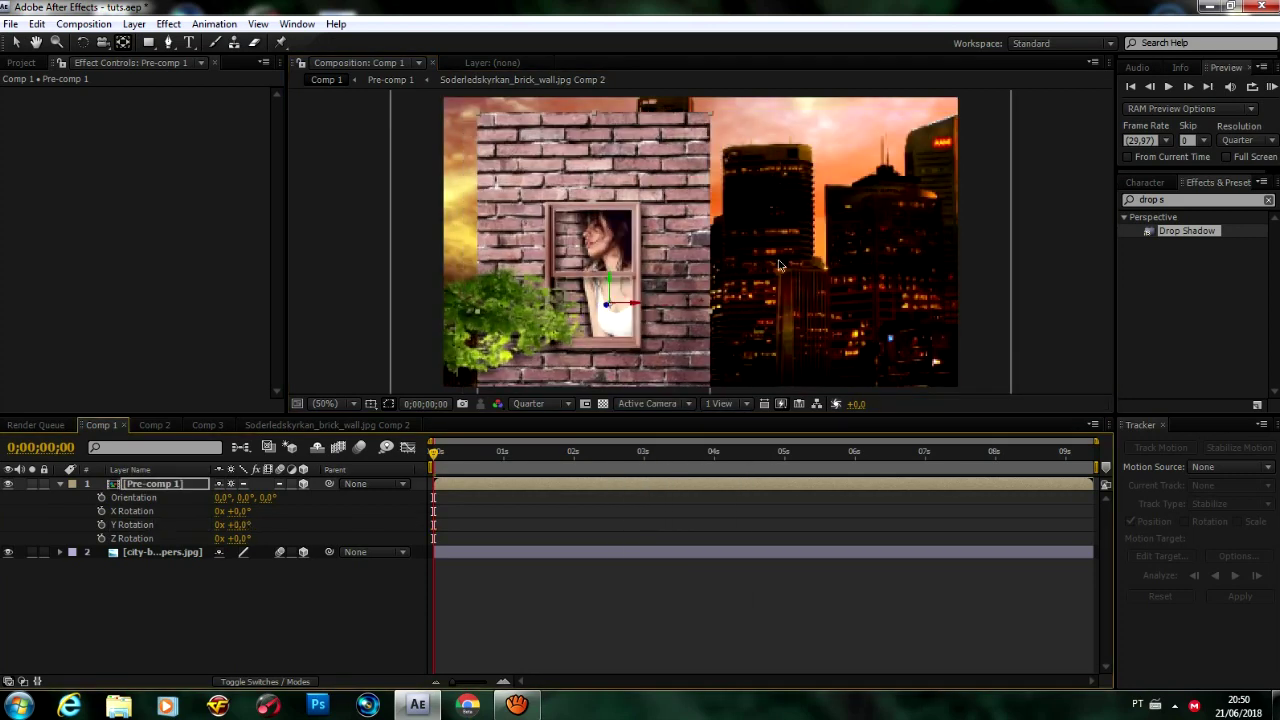
left_click(389, 424)
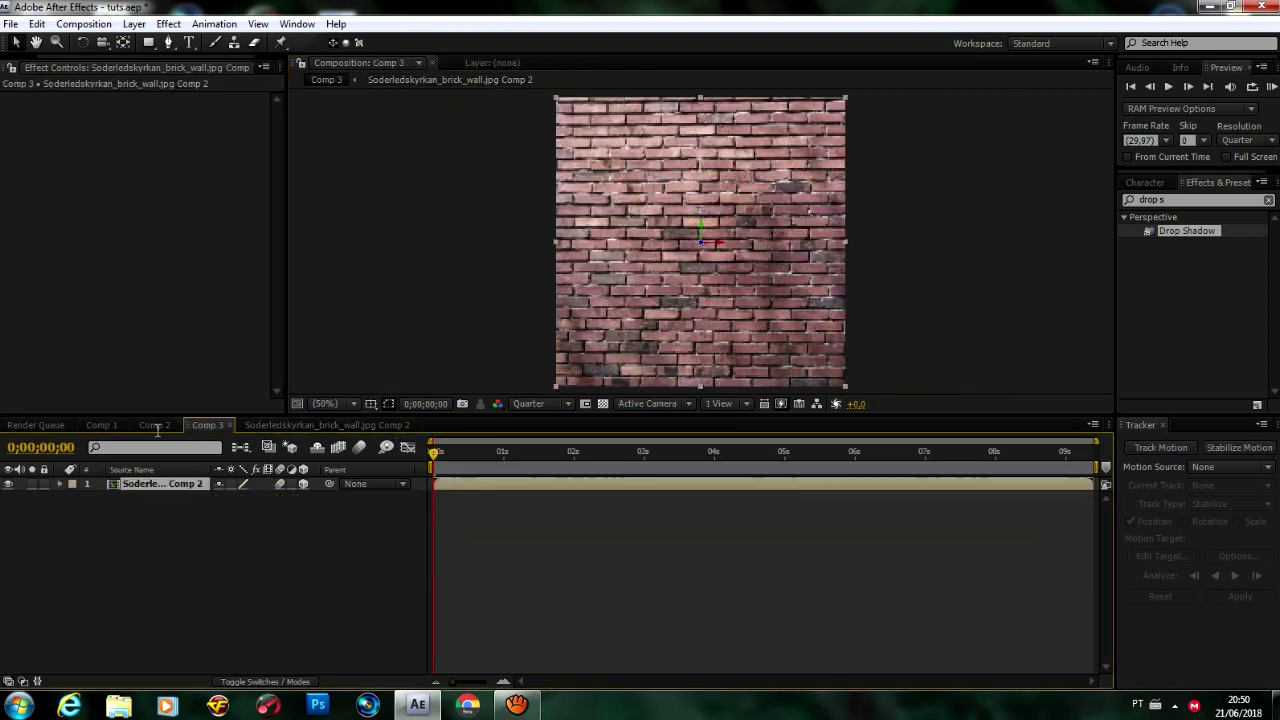
left_click(390, 79)
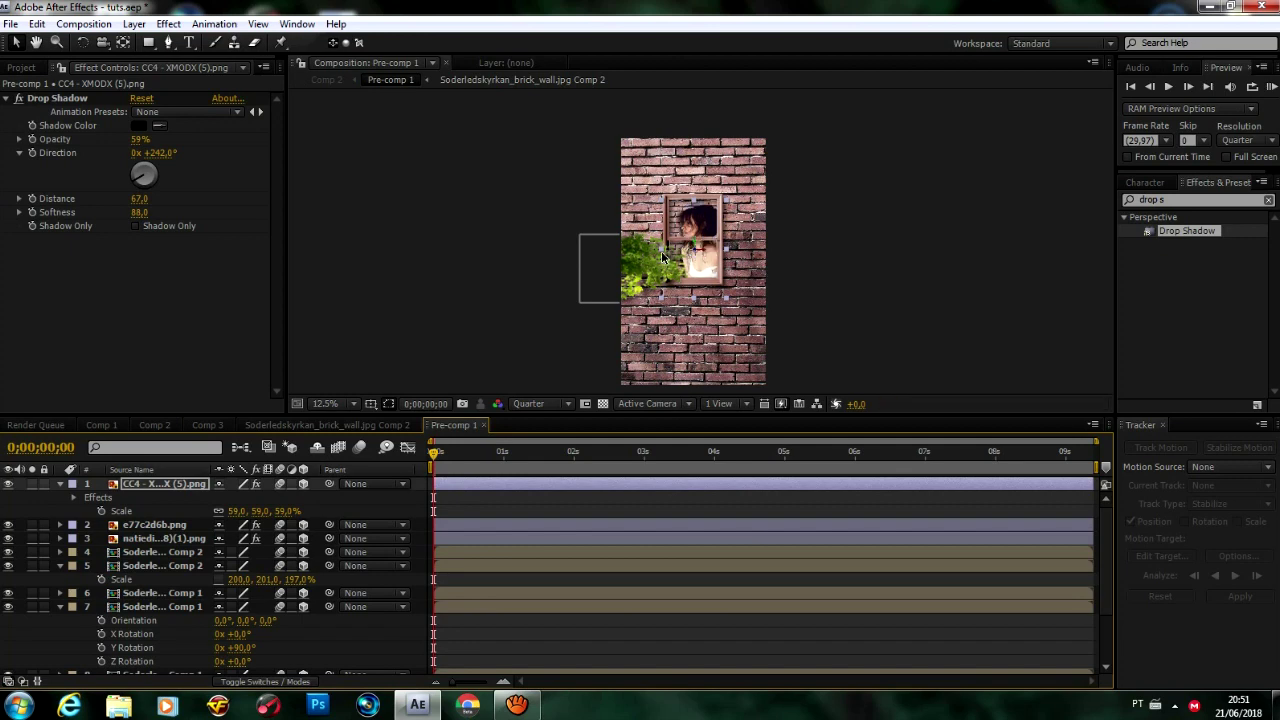
key("shift+Escape")
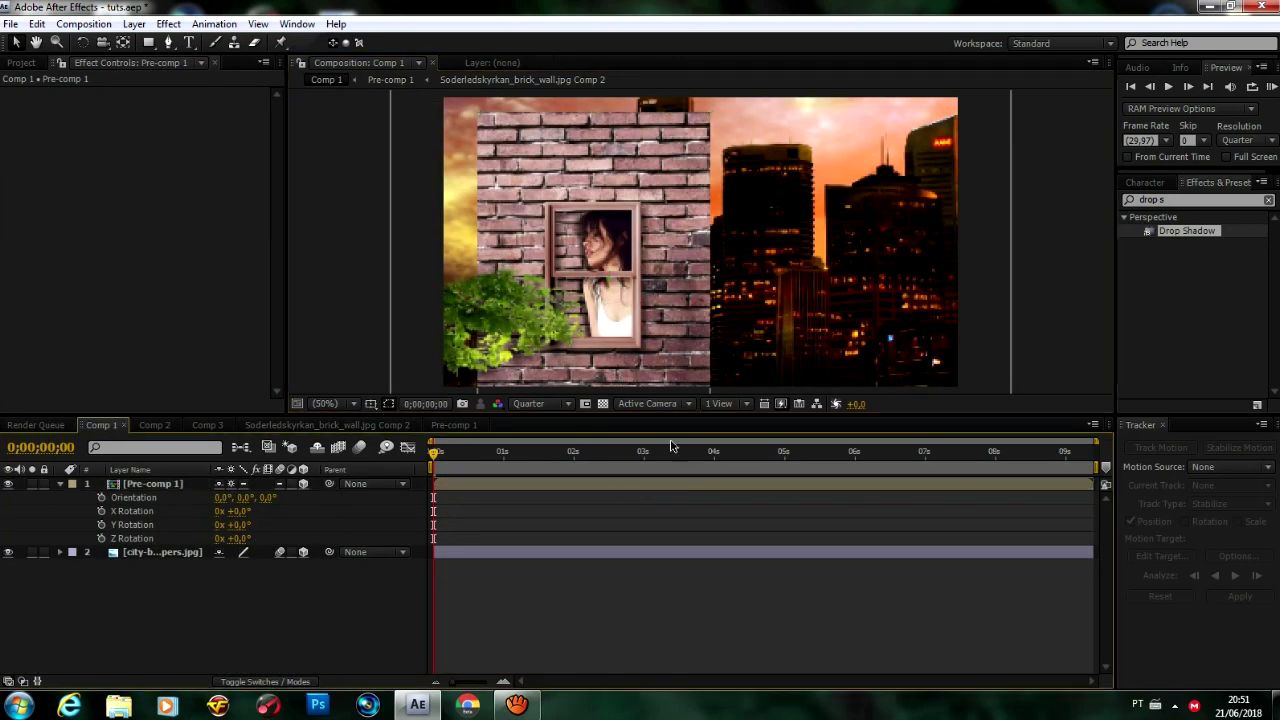
left_click(746, 204)
Add a new 28mm camera, Camera 1, to Comp 1
left_click(134, 23)
mouse_move(60, 37)
left_click(445, 88)
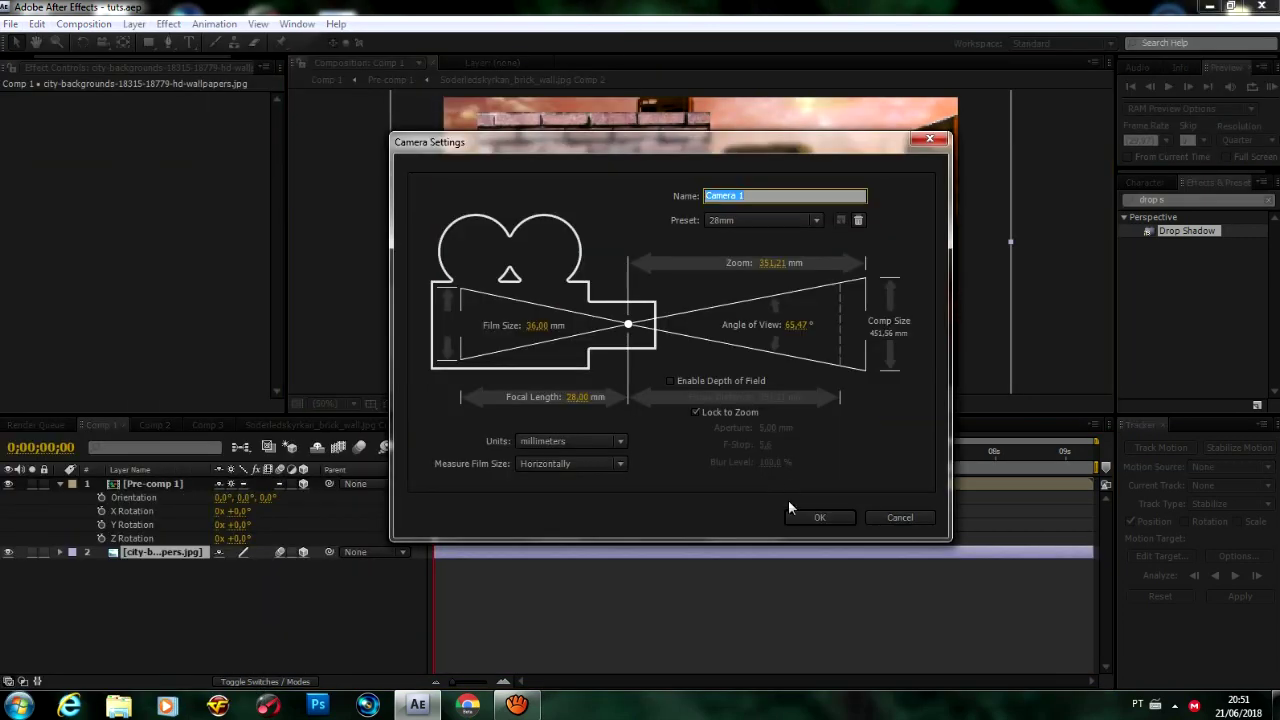
left_click(788, 499)
left_click_drag(611, 219, 601, 230)
Enlarge the city background to 176% to fill the frame
left_click(160, 566)
key("s")
key("ctrl+alt+f")
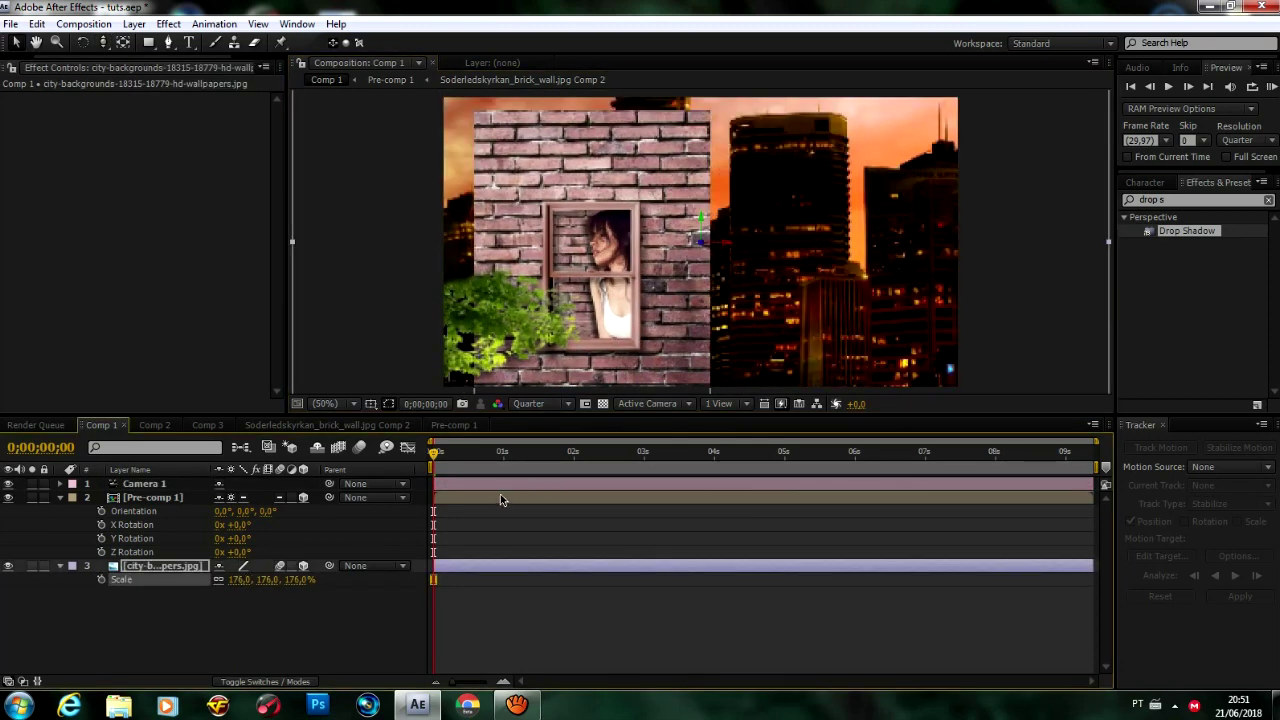
left_click(440, 426)
key("shift+Escape")
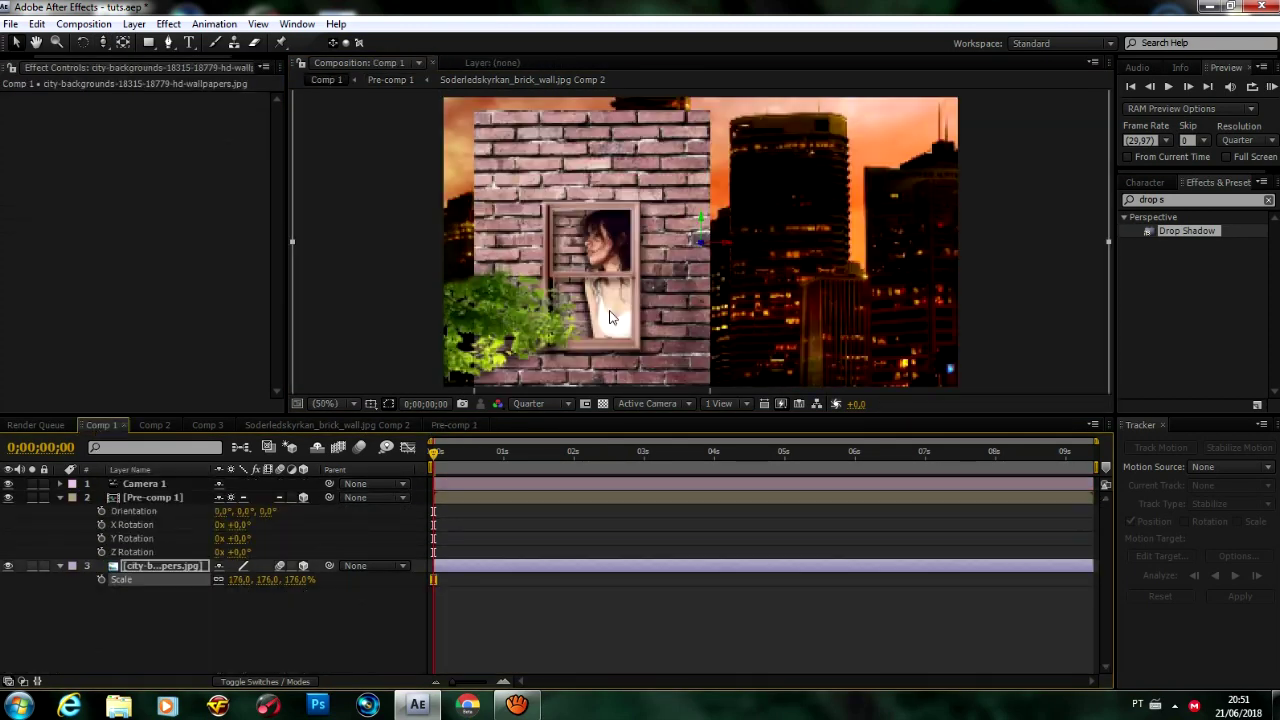
Add a Null Object layer, Null 1, to Comp 1
left_click(515, 505)
left_click(134, 23)
mouse_move(157, 40)
left_click(430, 109)
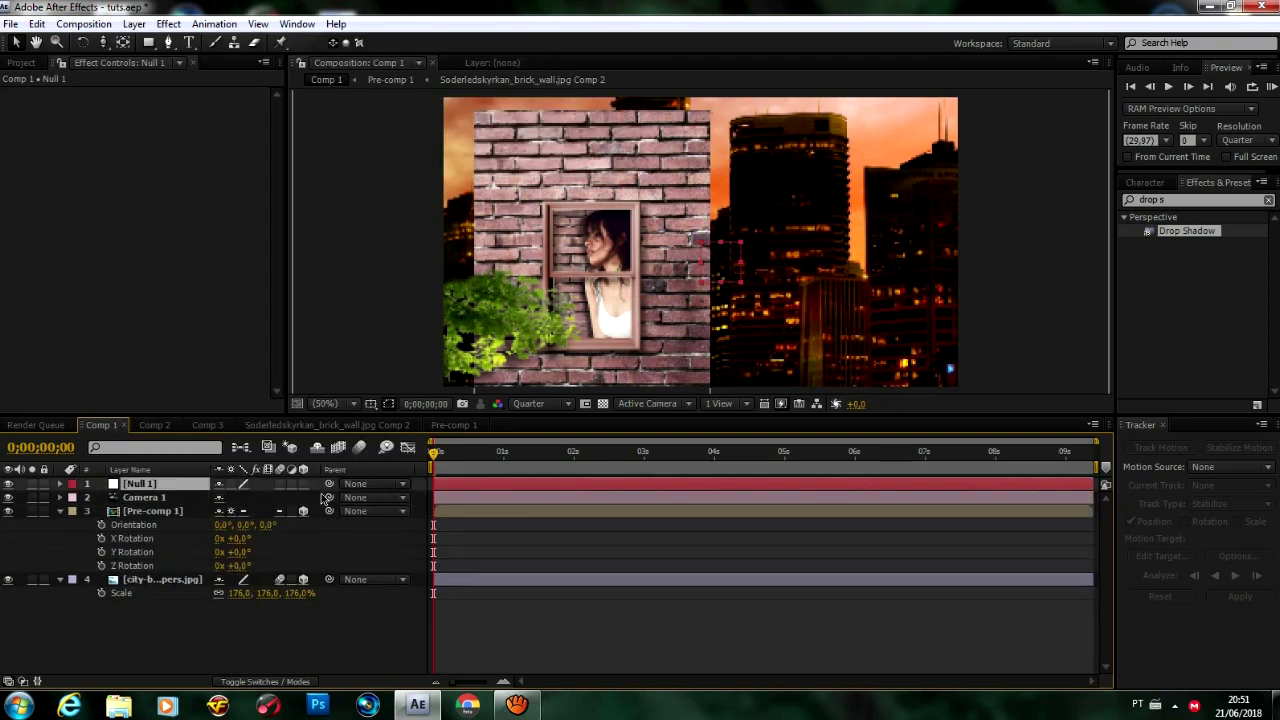
Shift Null 1 sideways and set its starting scale to 18%
key("r")
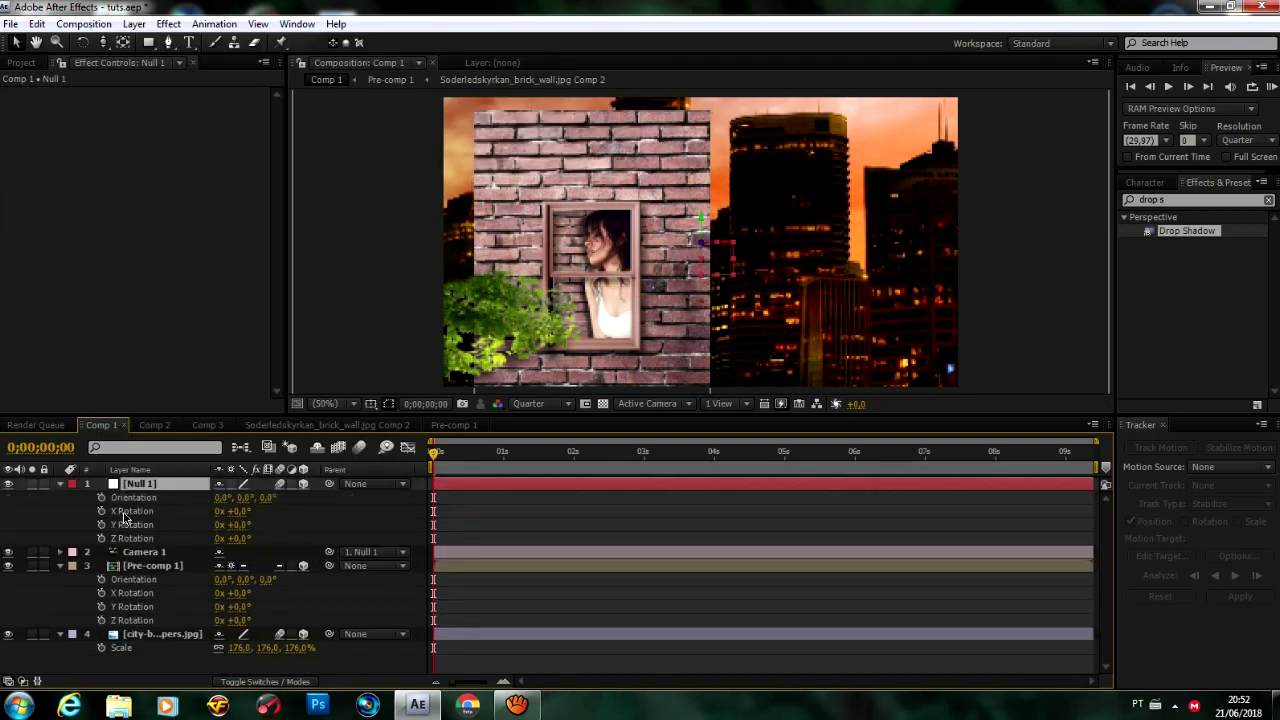
key("p")
left_click_drag(222, 497, 235, 503)
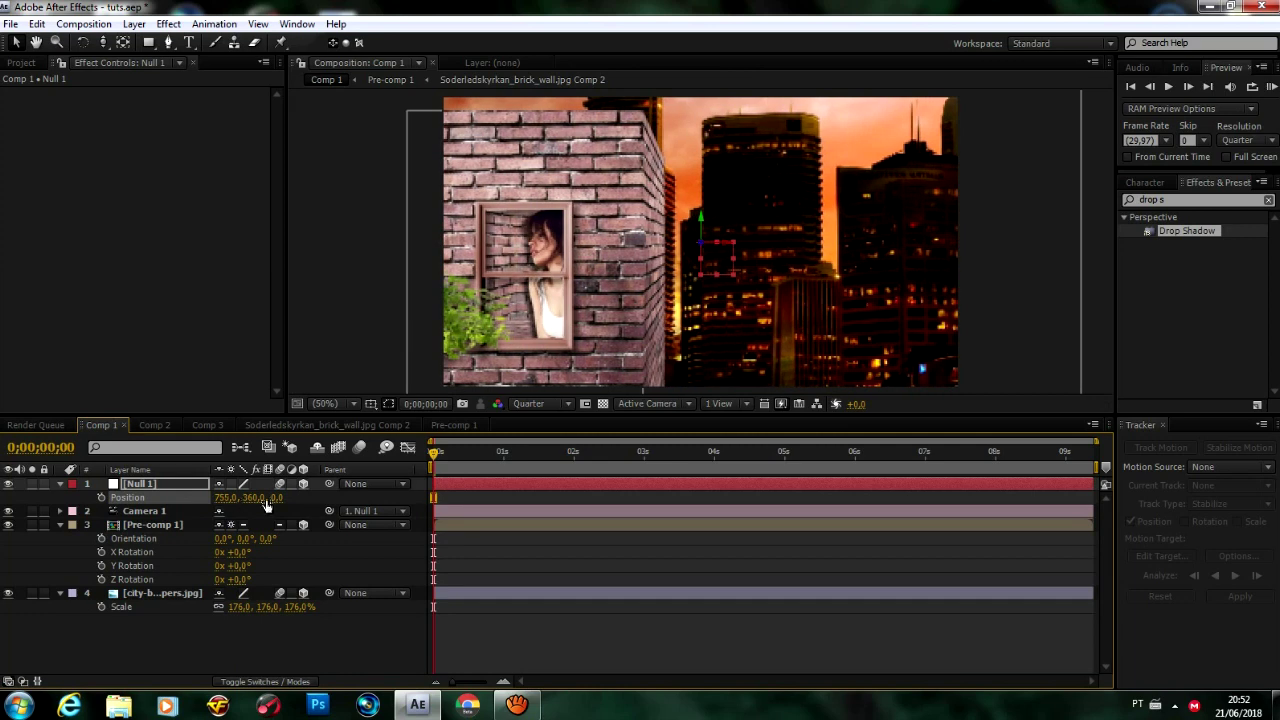
left_click_drag(235, 499, 180, 500)
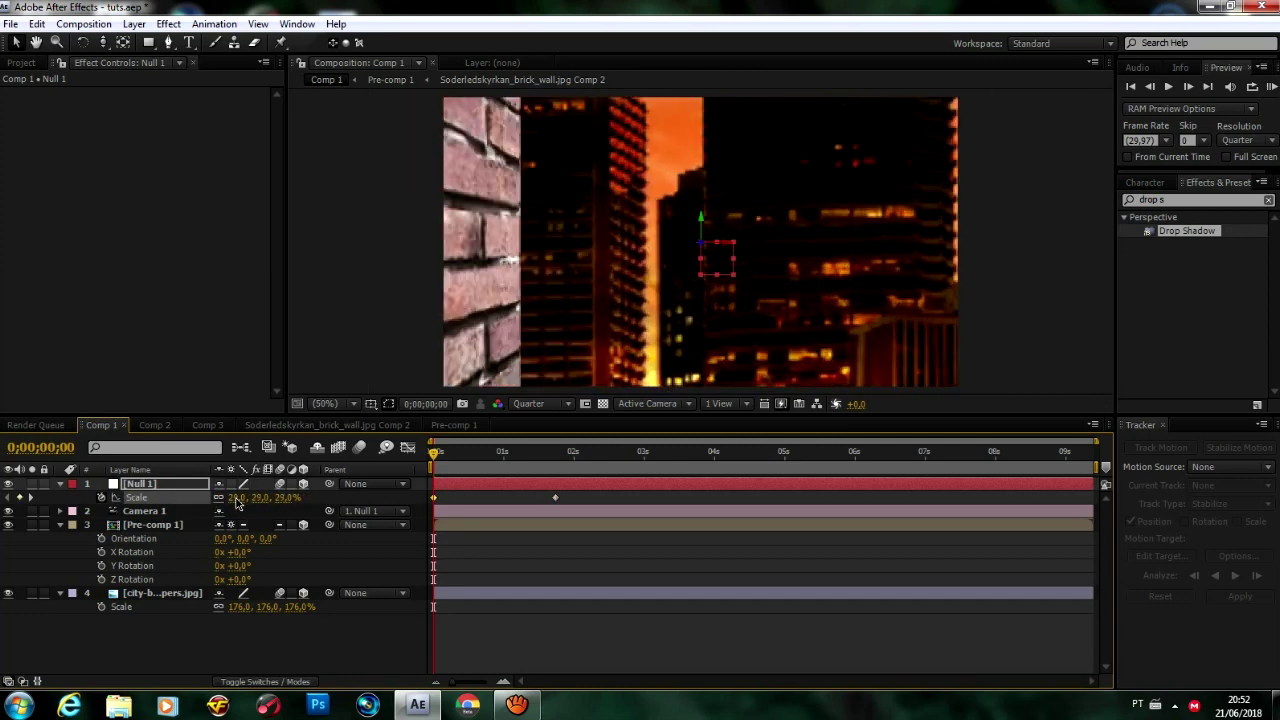
Scale the city background layer to 150%
left_click(237, 610)
type("150")
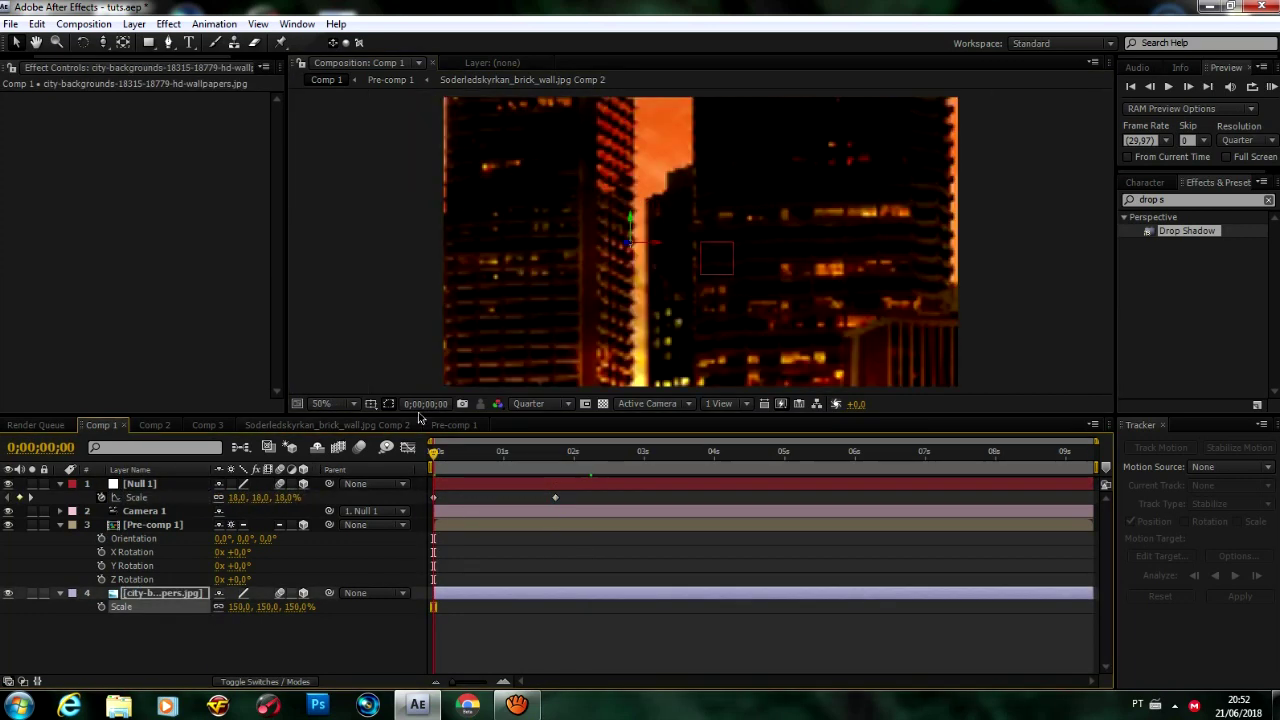
key("Return")
Apply Easy Ease to Null 1's scale keyframe and check its curve
left_click(140, 483)
right_click(433, 497)
left_click(408, 447)
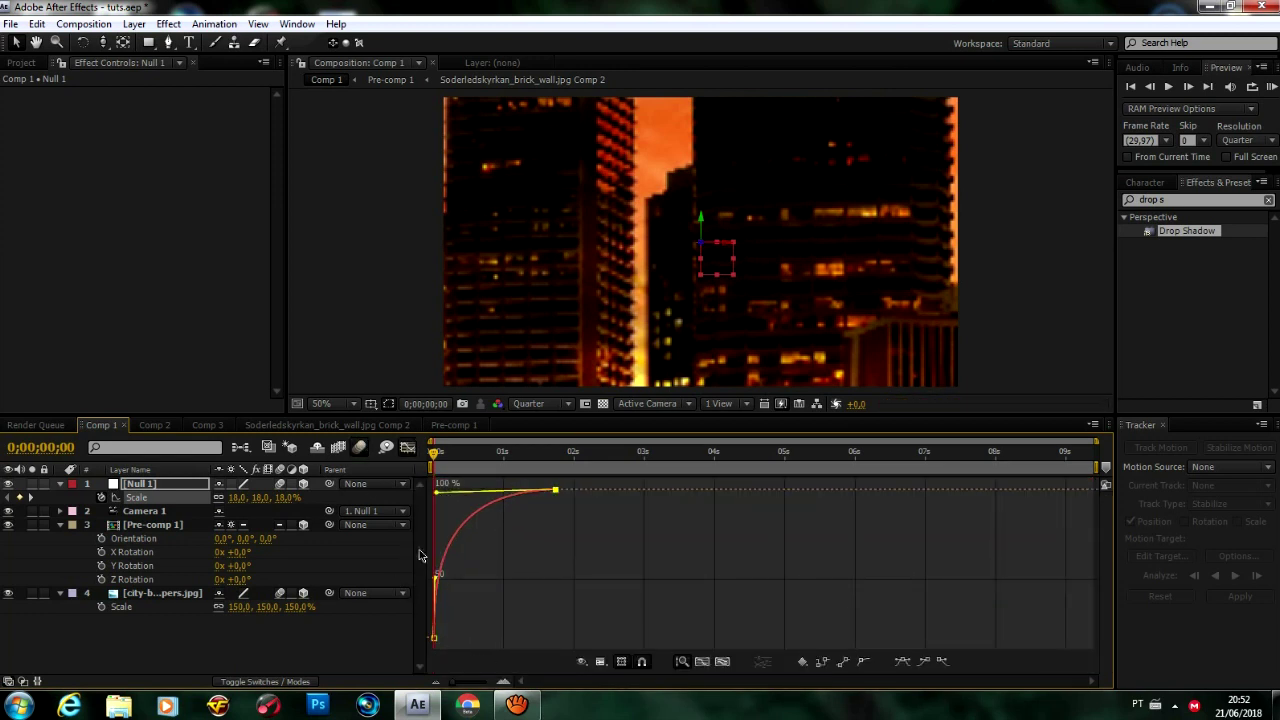
key("shift+F3")
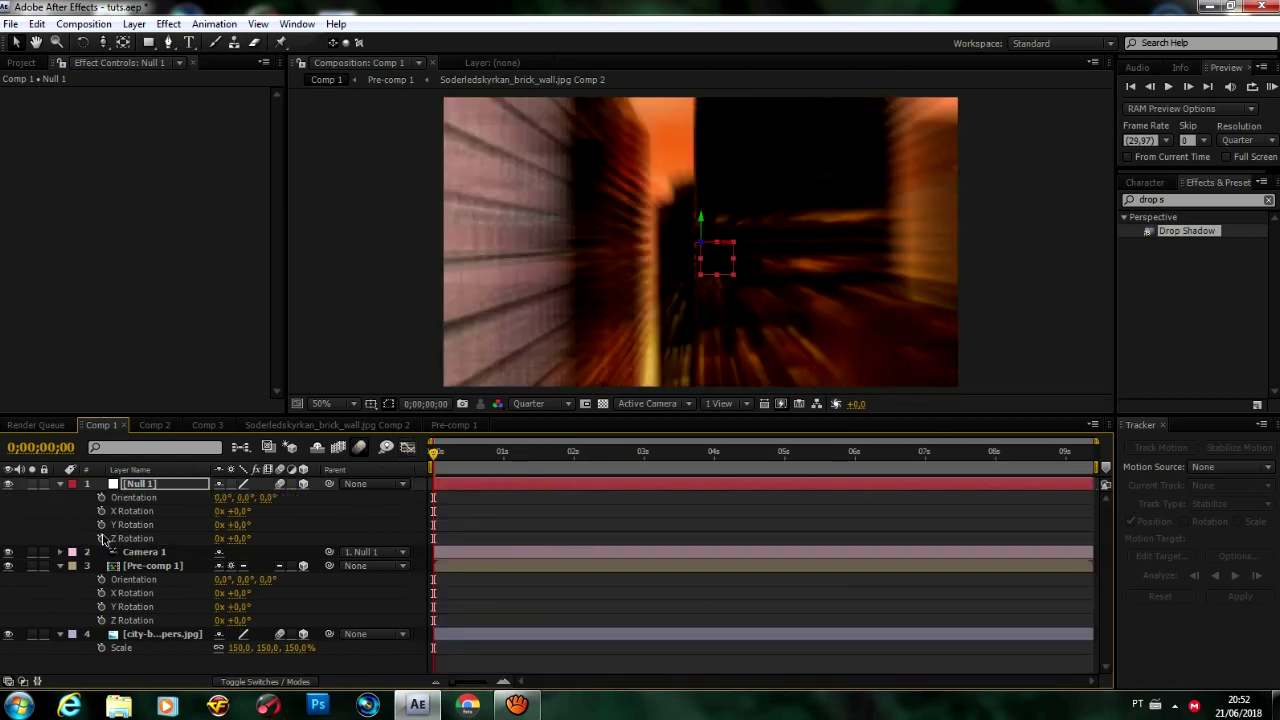
Set Null 1's starting Z rotation to 48° and ease it to 0°
key("u")
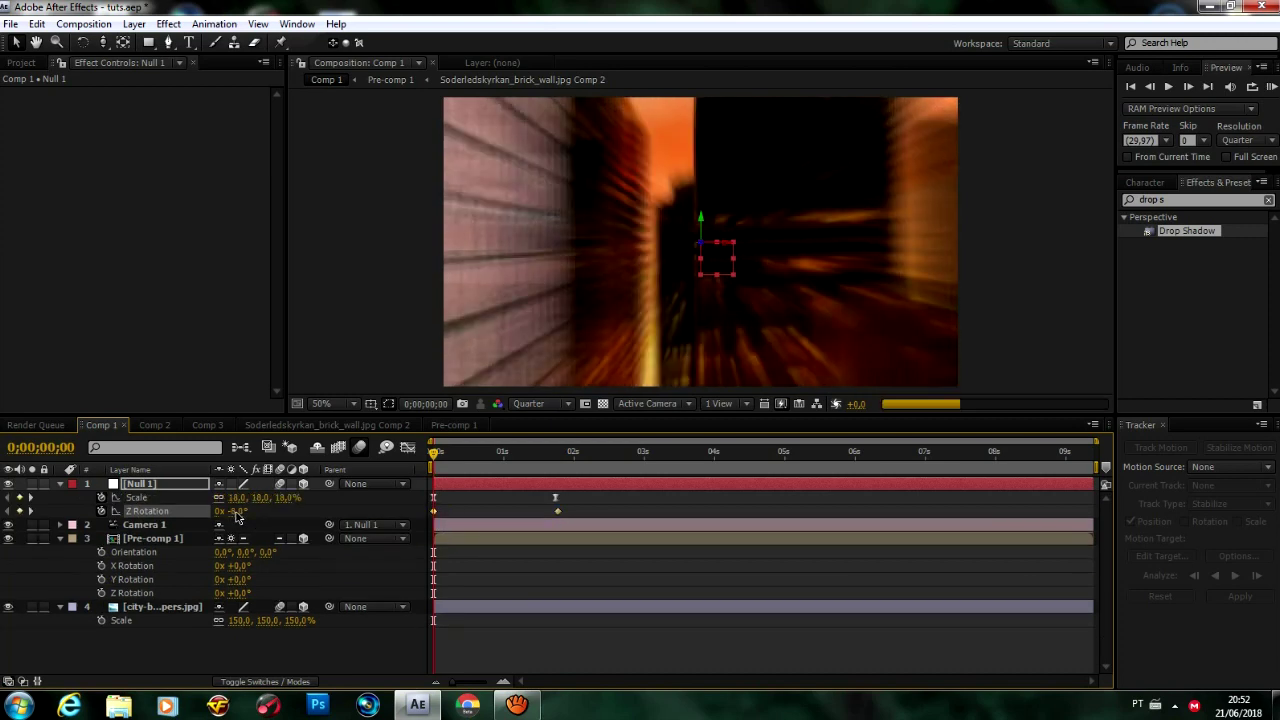
left_click_drag(238, 516, 262, 516)
right_click(433, 511)
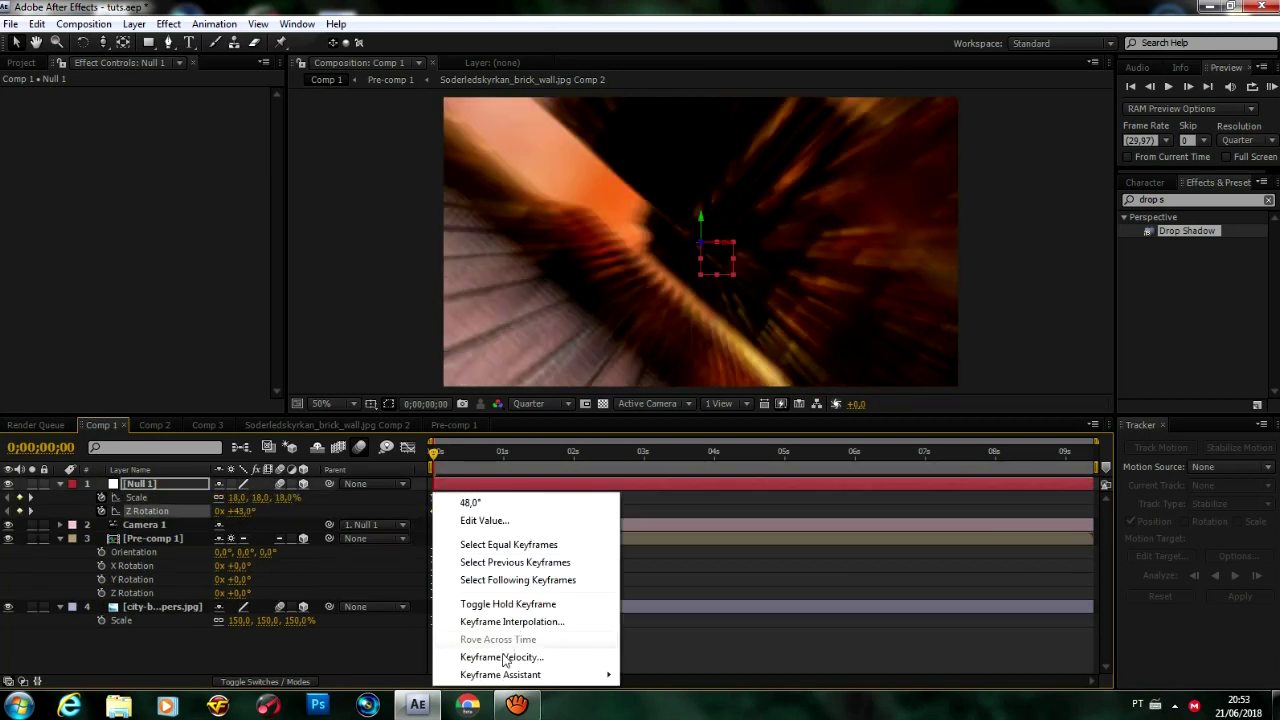
key("shift+F3")
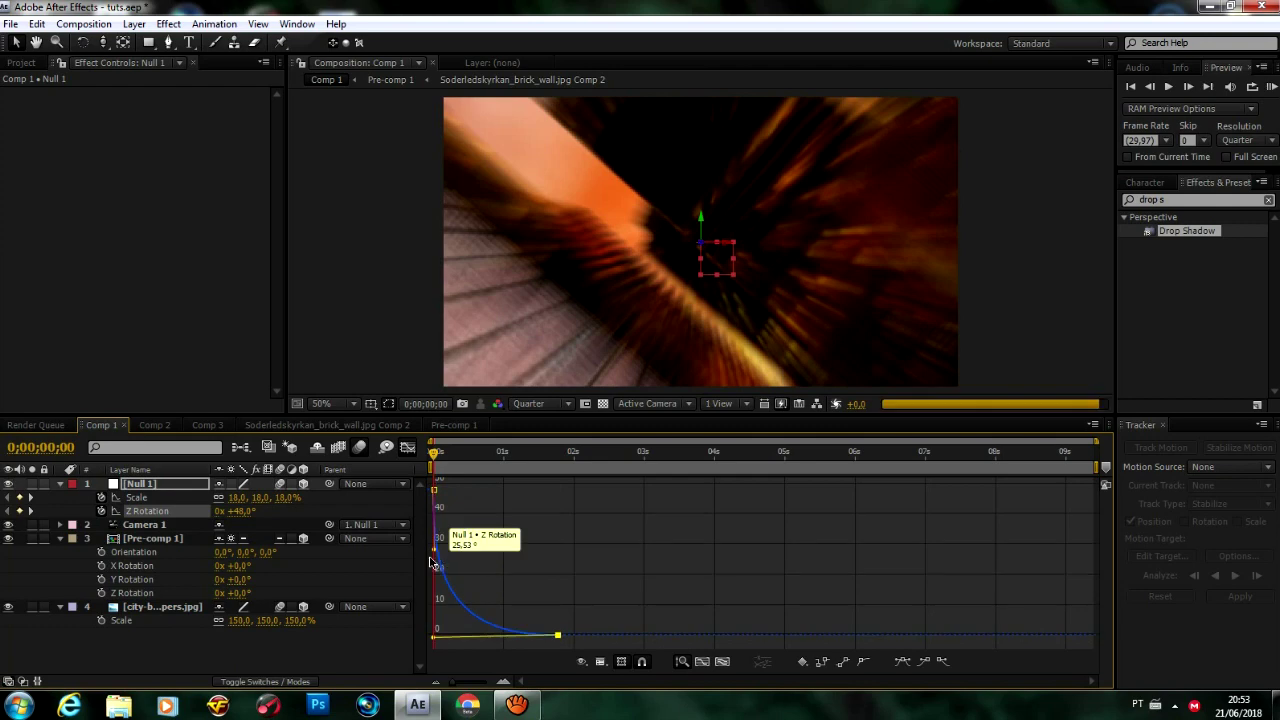
Preview the animation and limit the work area to the first 2 seconds
key("shift+F3")
key("space")
left_click_drag(1093, 467, 580, 470)
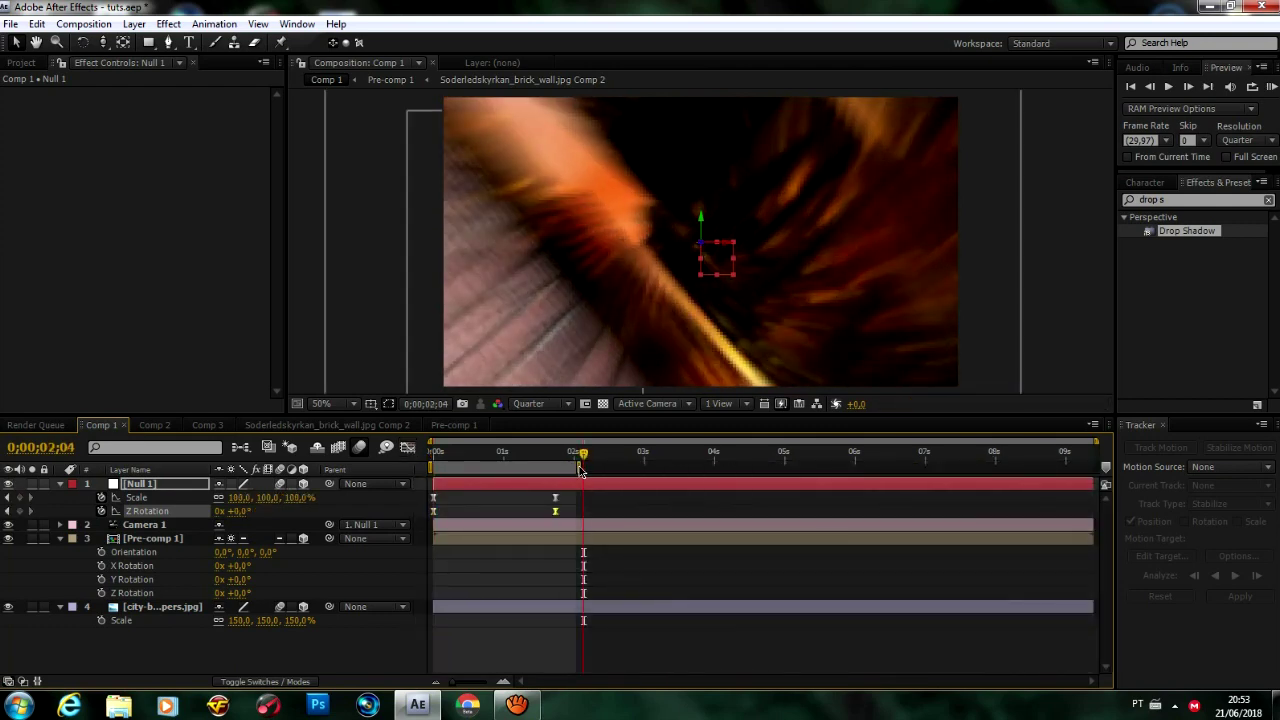
Shift Null 1's position to reframe the wall and ease its position keyframe
left_click(1271, 86)
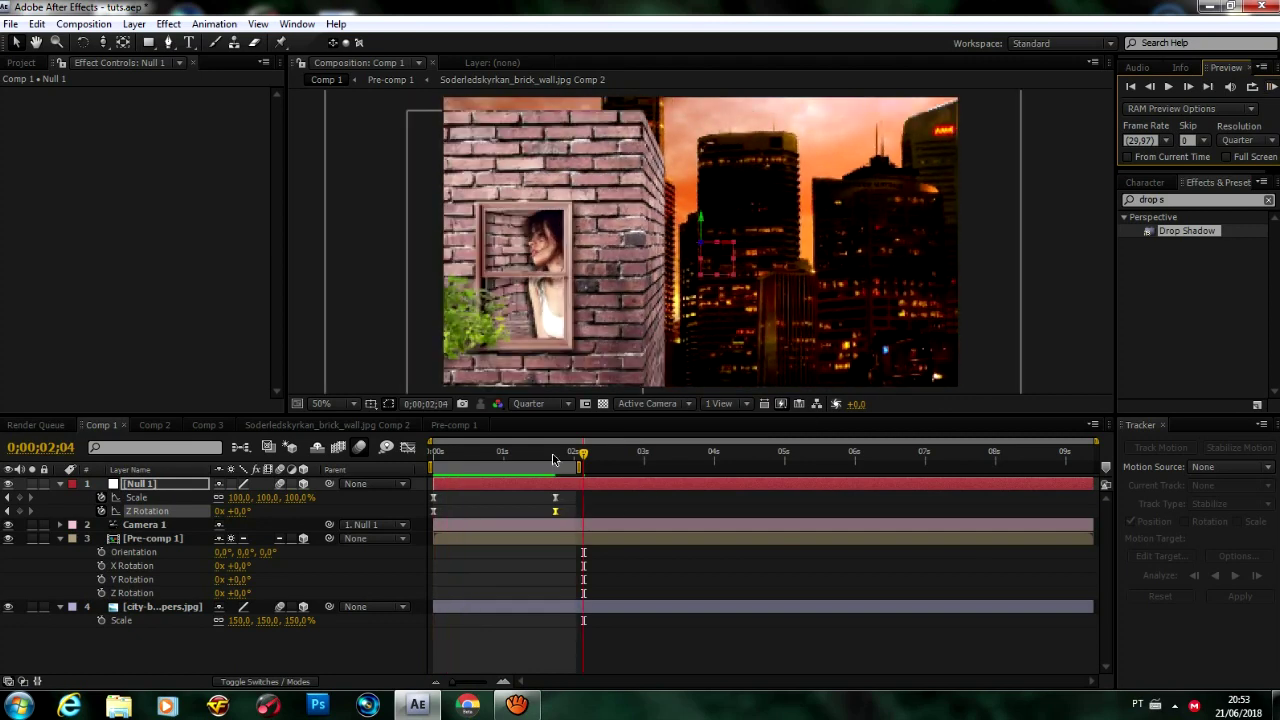
key("p")
key("u")
mouse_move(224, 497)
left_mouse_down()
mouse_move(243, 516)
mouse_move(264, 497)
left_mouse_up()
right_click(433, 497)
left_click(458, 456)
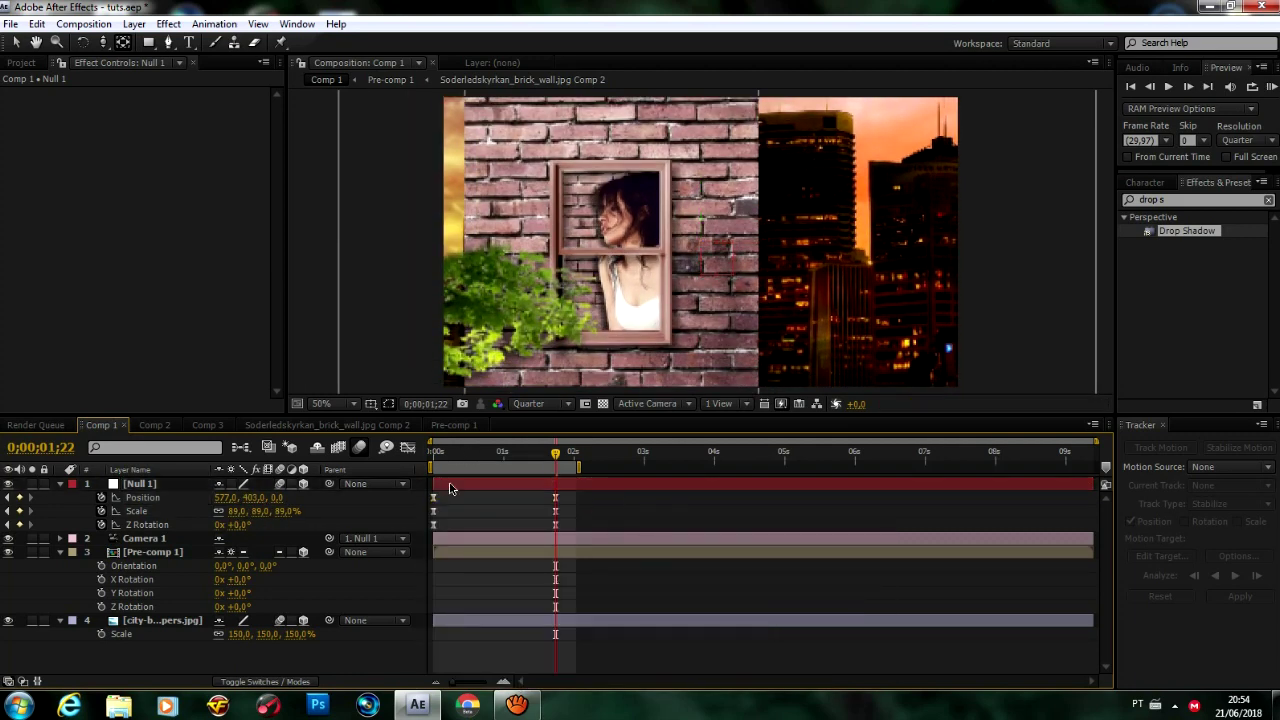
Stretch the opening move to about 2.3 seconds and ease Null 1's Z Rotation speed curve
left_click_drag(458, 456, 481, 459)
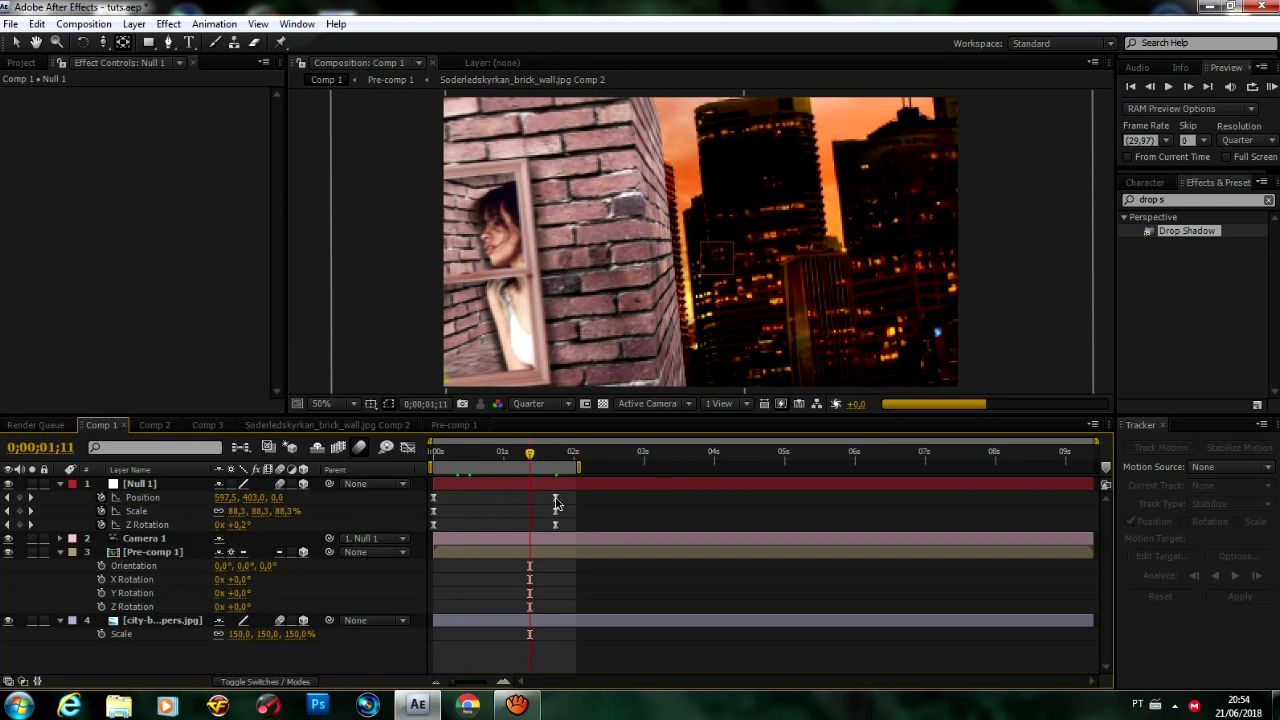
left_click_drag(557, 503, 595, 503)
left_click(729, 448)
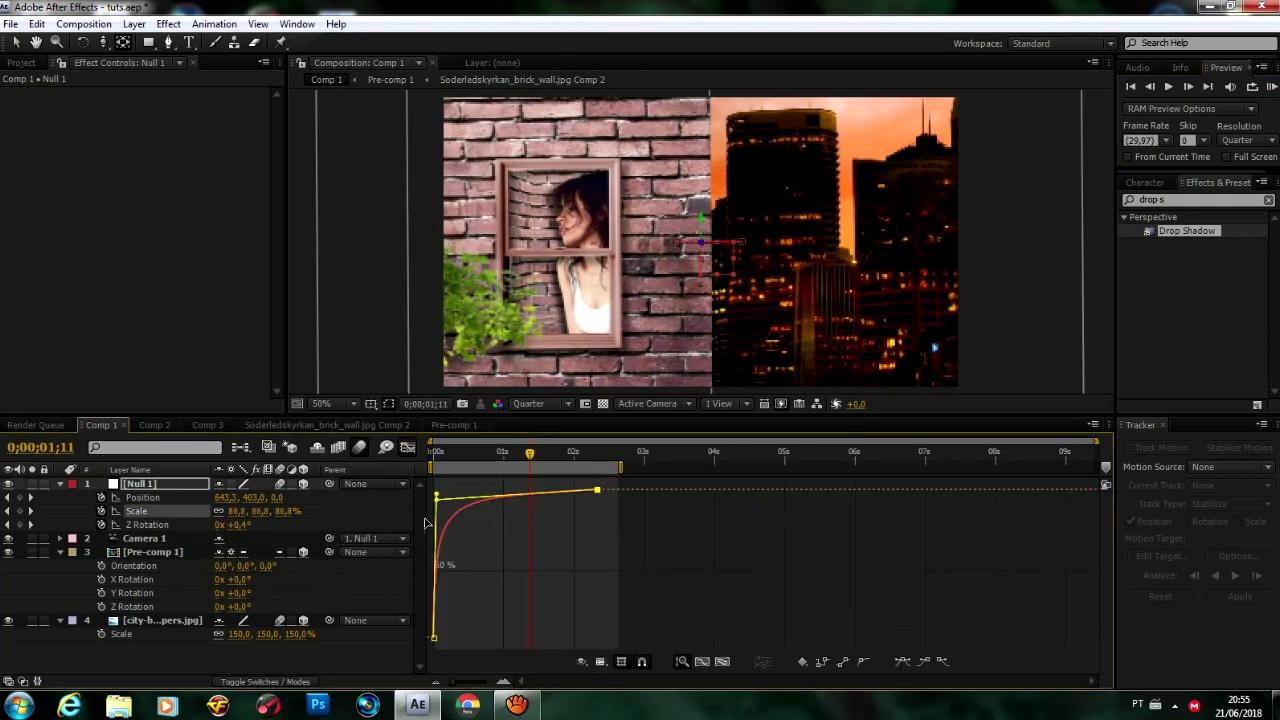
left_click(190, 525)
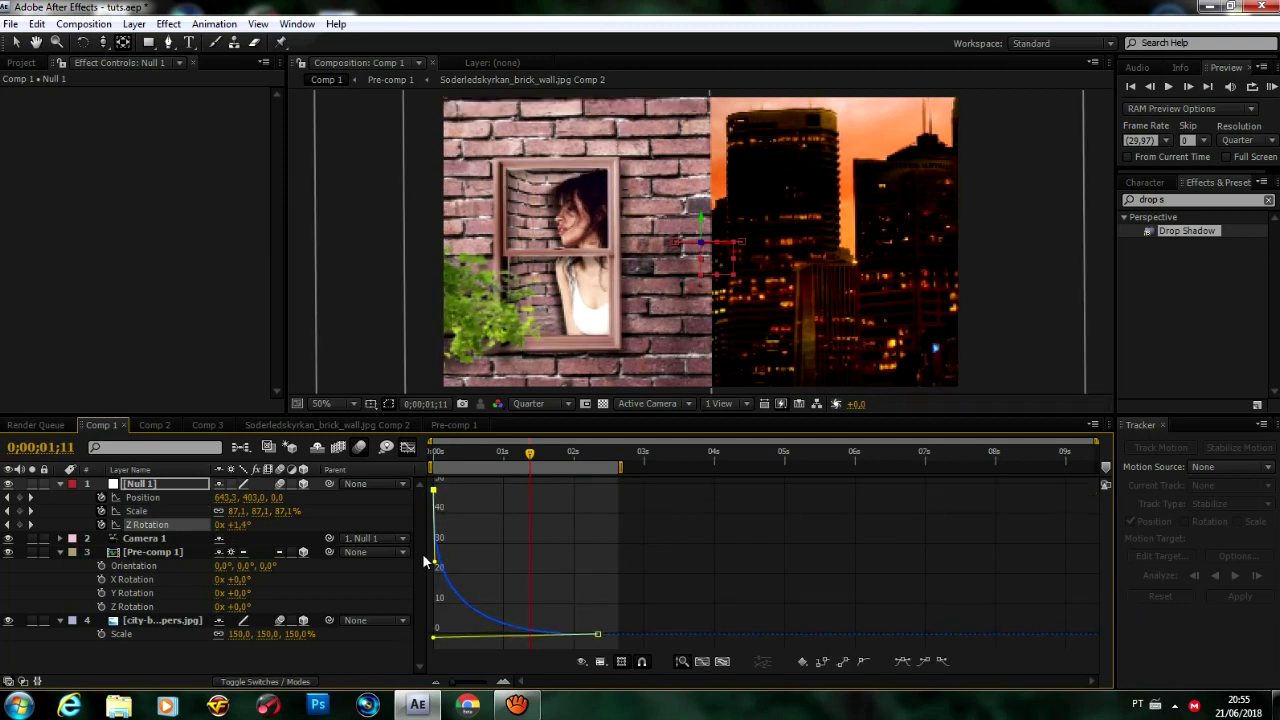
left_click_drag(437, 641, 548, 643)
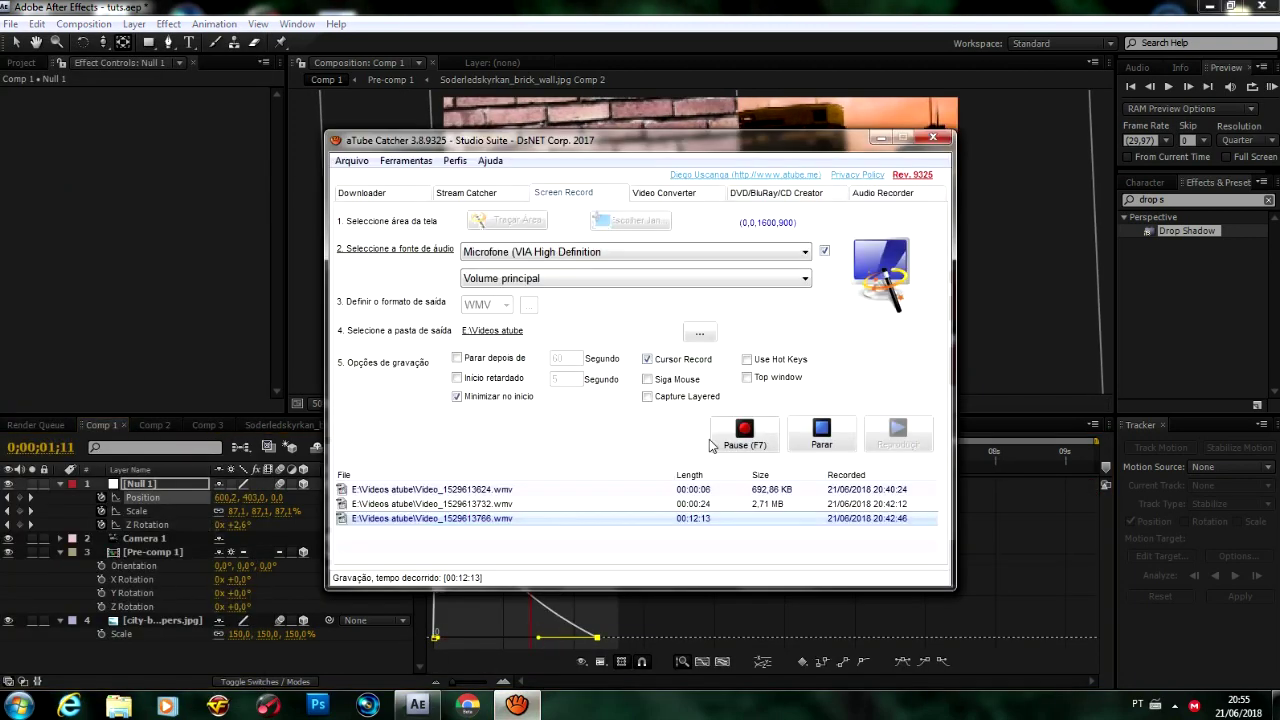
Preview the camera zoom, then add a new light layer
left_click(1272, 88)
left_click(407, 447)
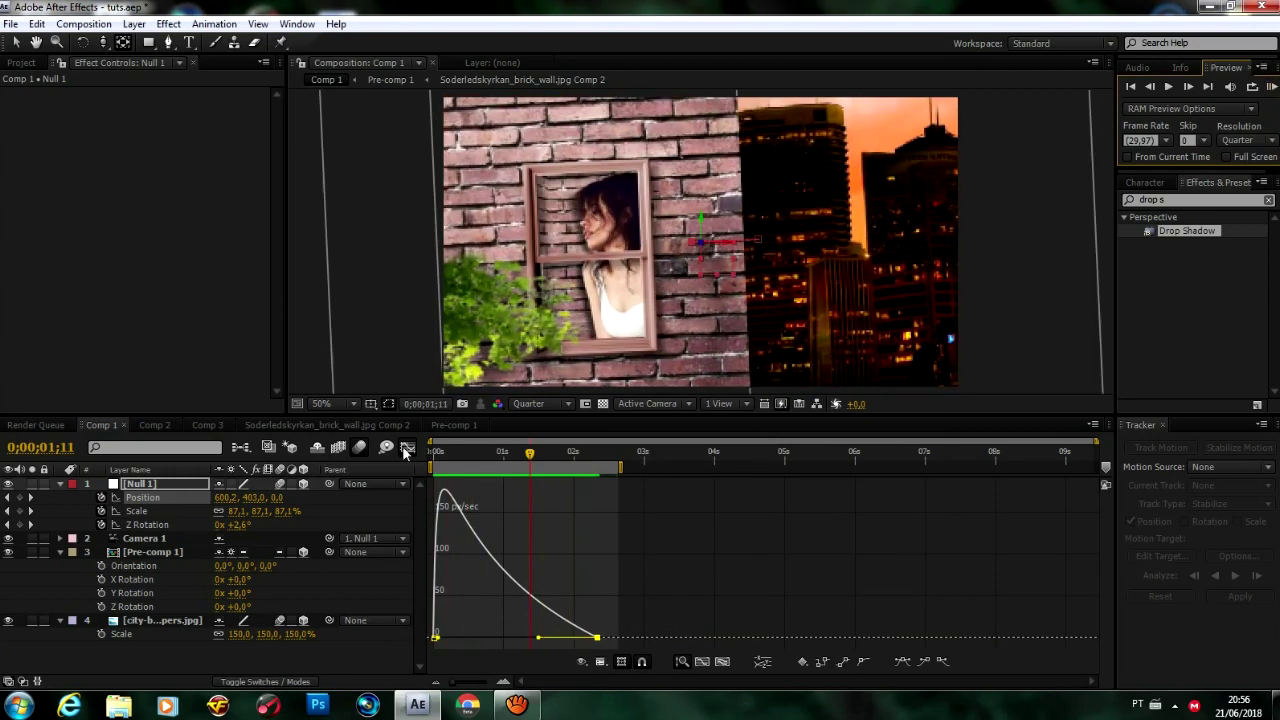
left_click(407, 447)
key("ctrl+alt+shift+l")
Confirm the light settings and inspect the scene from the Left view and camera view
key("Return")
left_click(647, 403)
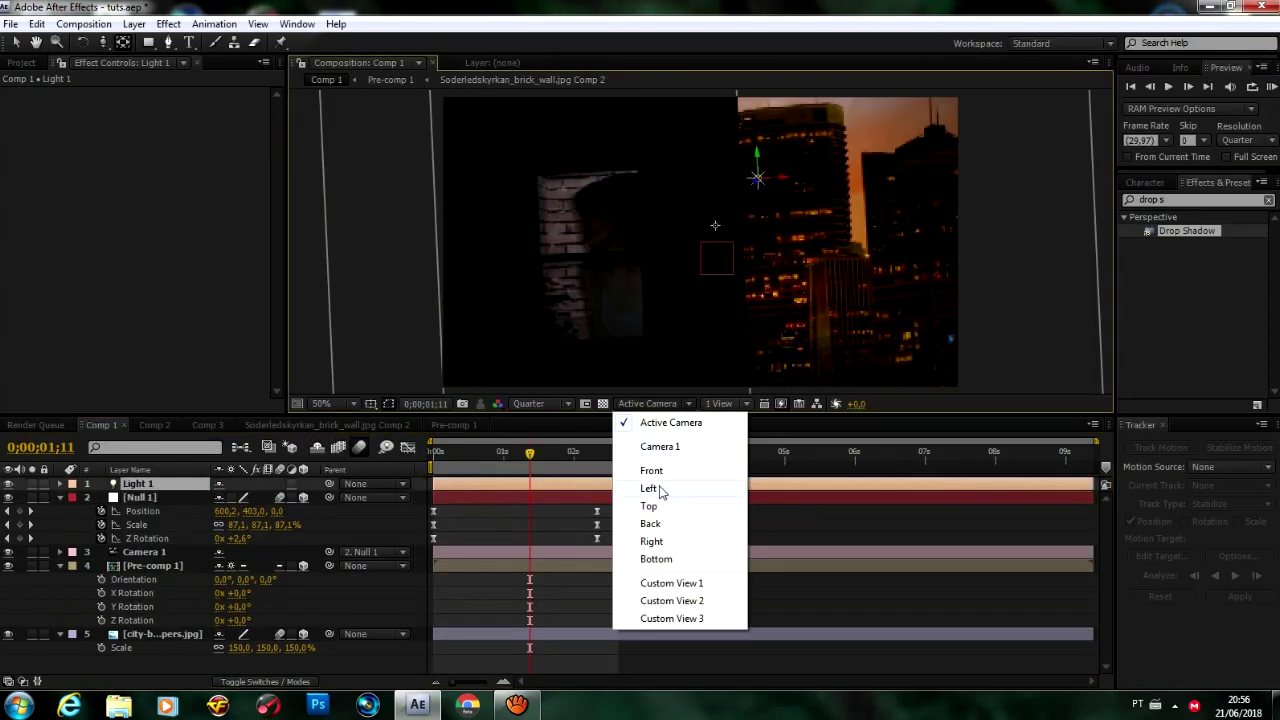
left_click(650, 489)
left_click(647, 403)
left_click(646, 337)
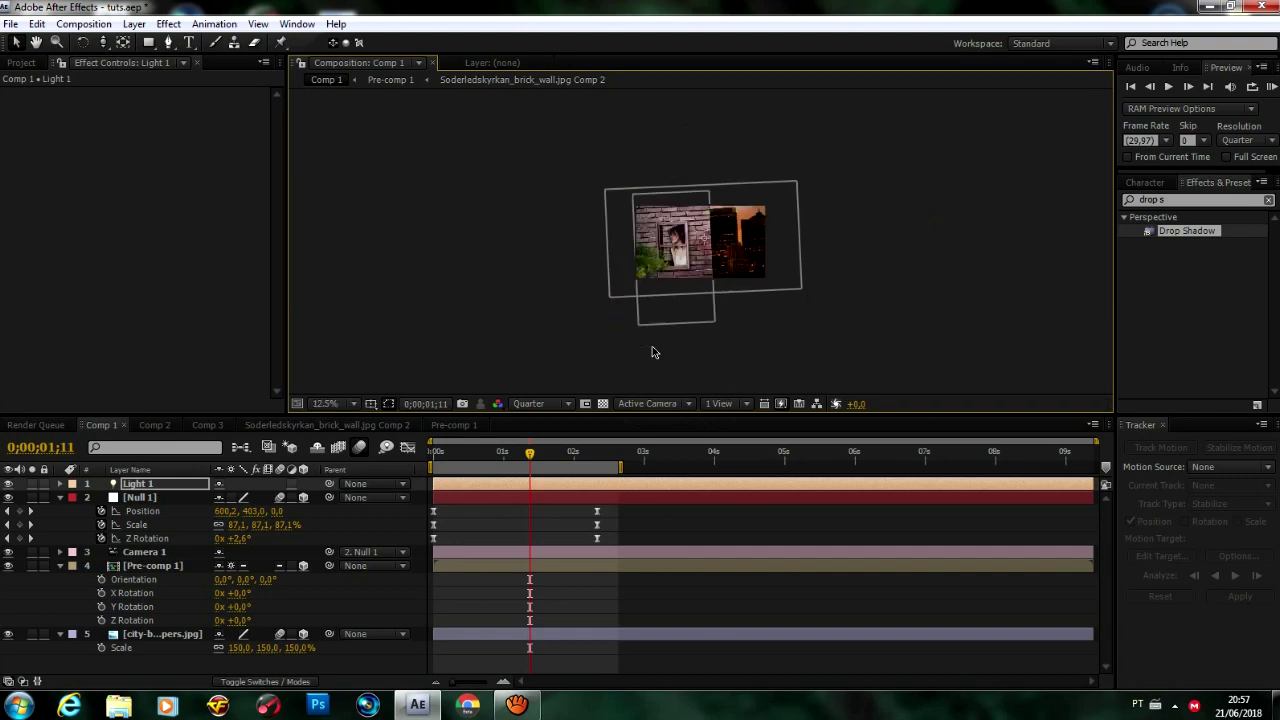
scroll(651, 351, "down", 2)
left_click(647, 403)
left_click(650, 486)
scroll(745, 243, "up", 2)
key("F12")
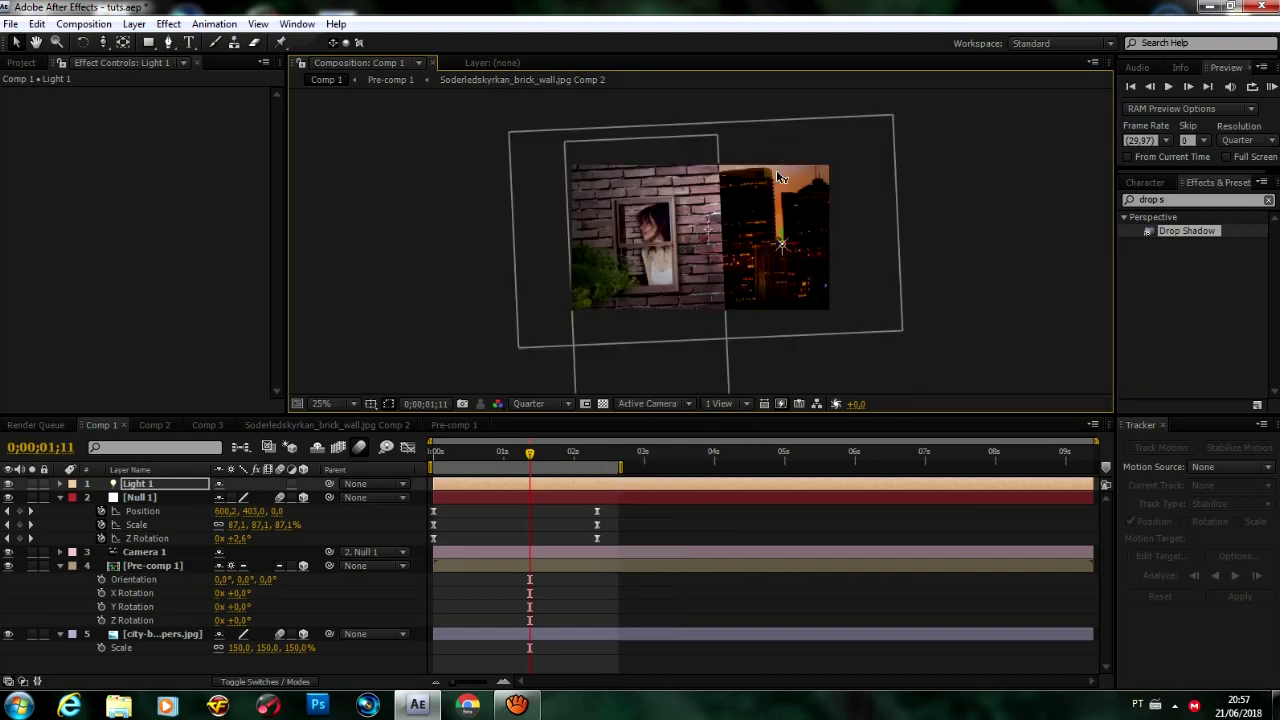
scroll(720, 290, "up", 1)
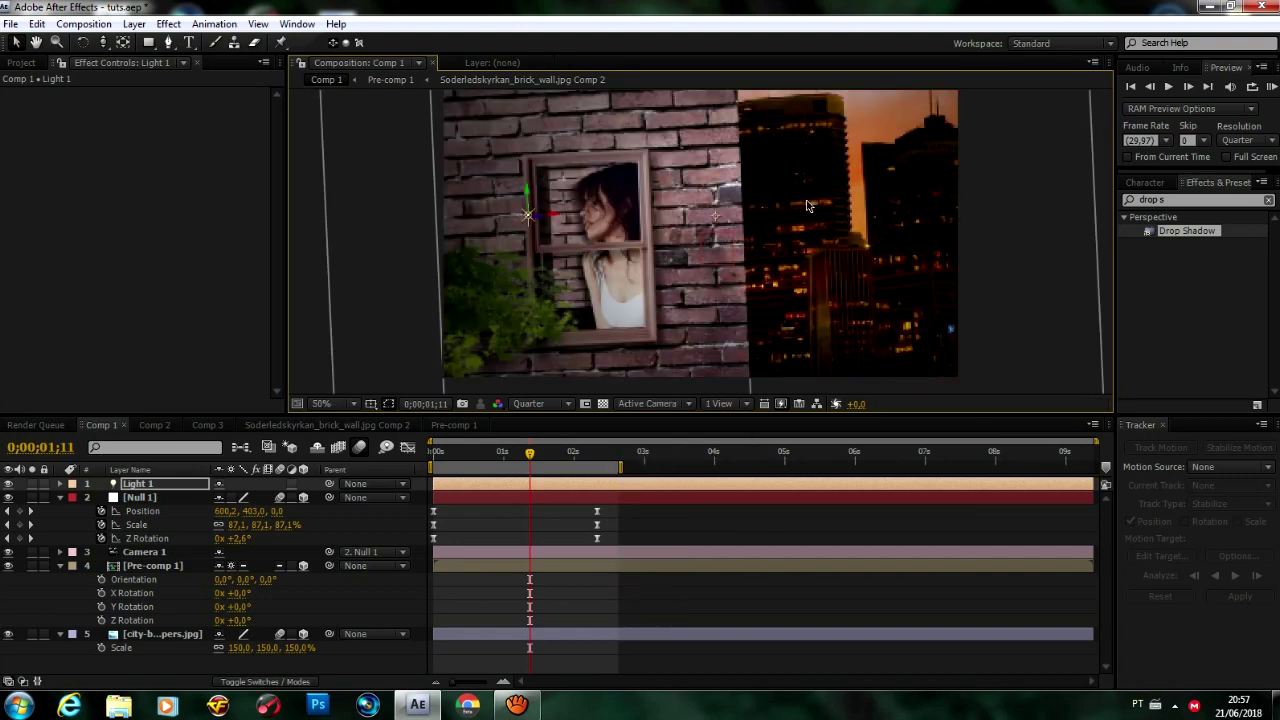
Drag the light to relight the wall and skyline, then return to Active Camera view
left_click_drag(786, 163, 740, 251)
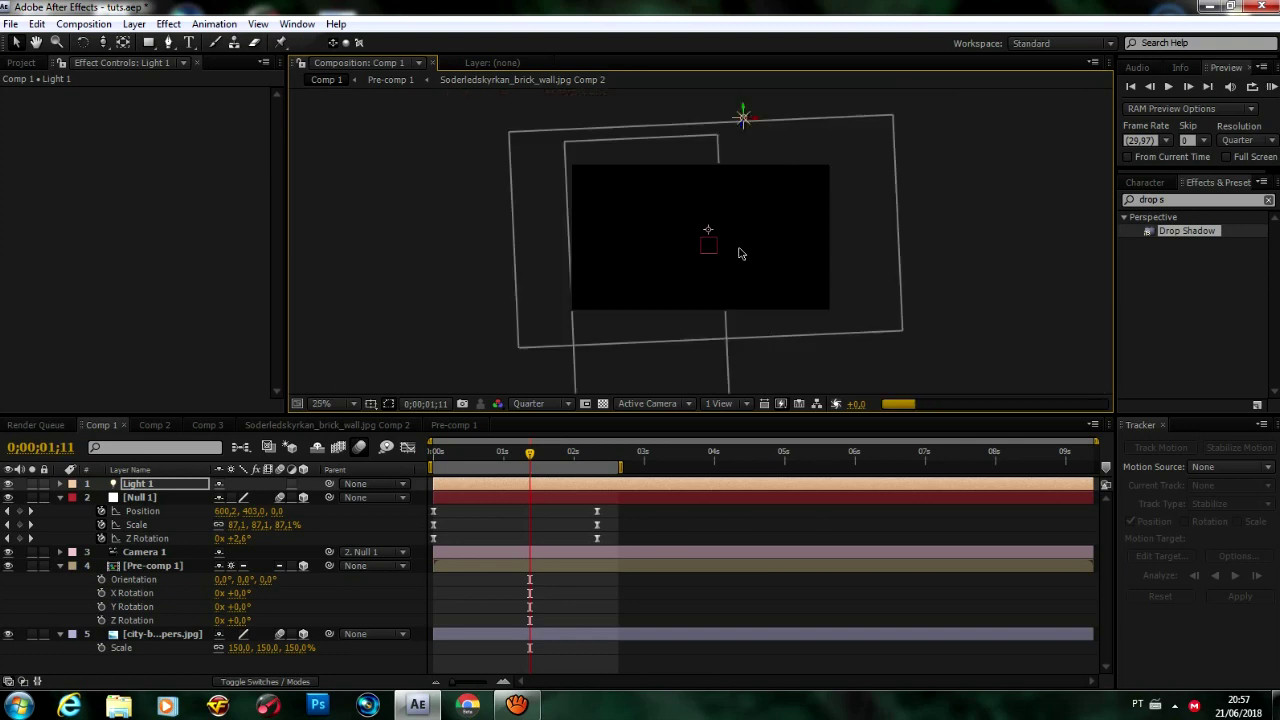
left_click(600, 457)
left_click_drag(460, 455, 451, 455)
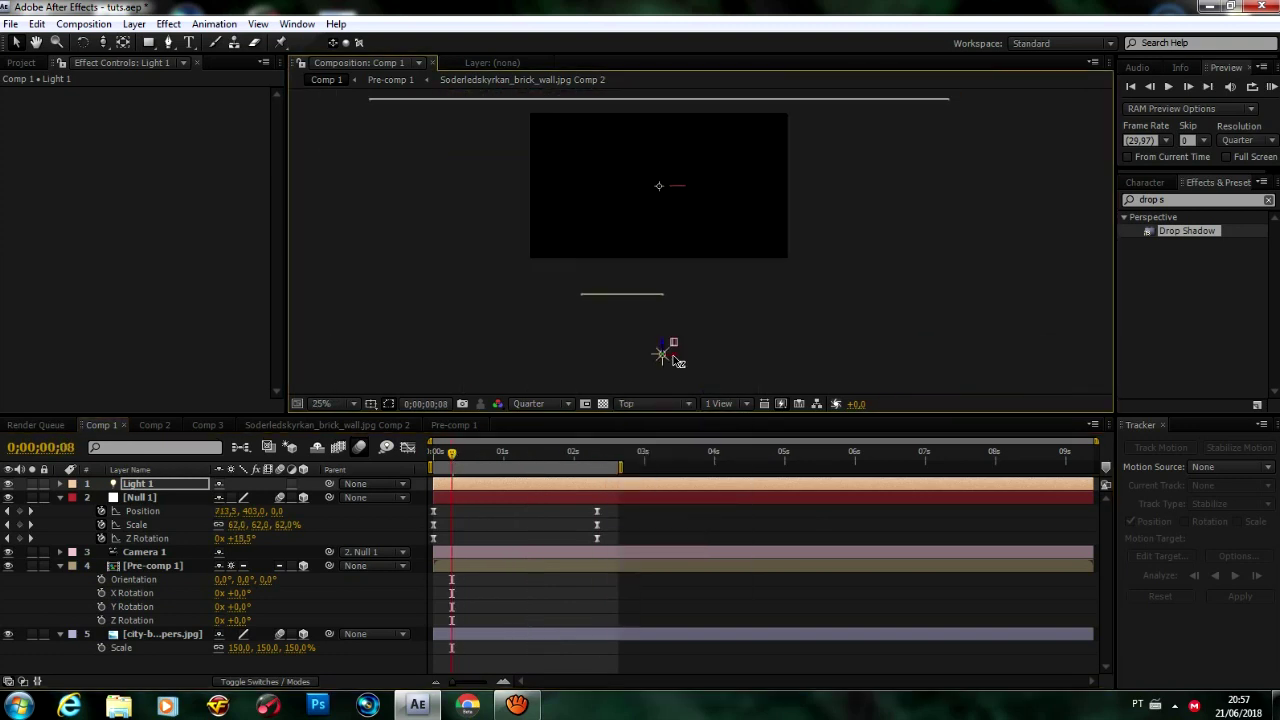
left_click(650, 403)
left_click(623, 257)
left_click(321, 403)
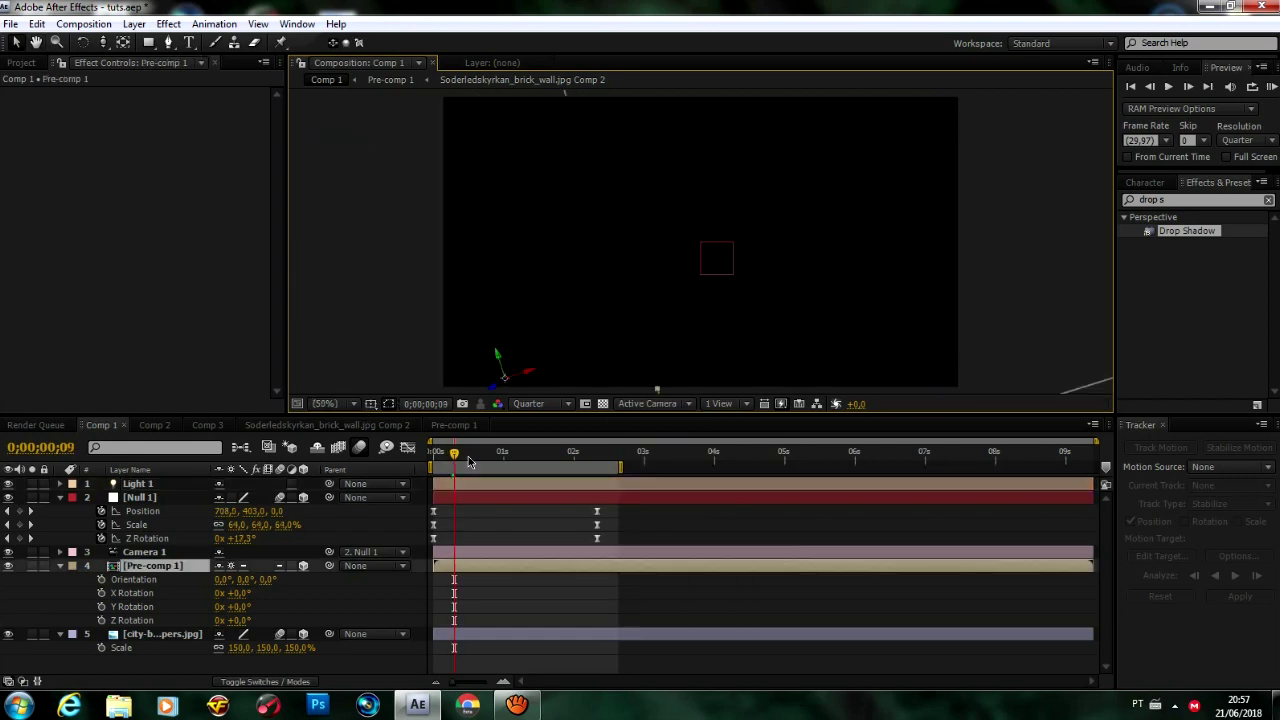
left_click_drag(455, 455, 550, 455)
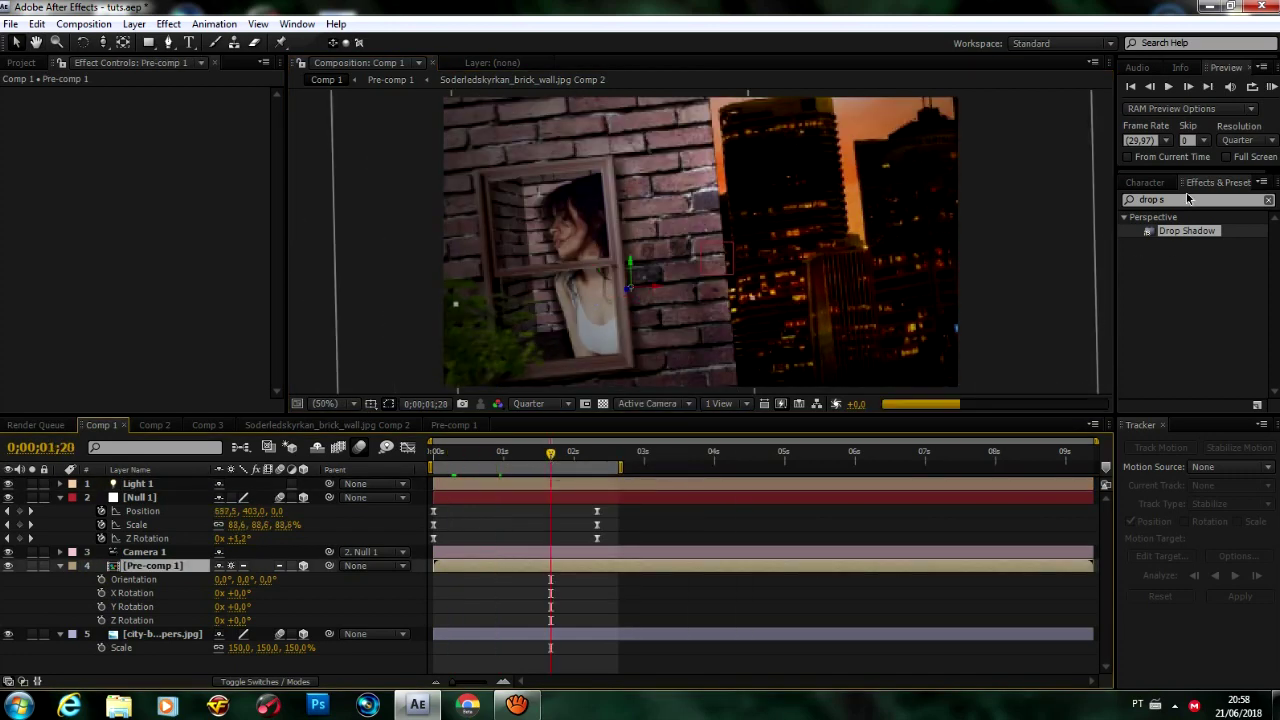
Apply Hue/Saturation and Tritone to the city background and pick a Tritone midtone colour
type("sat")
left_click_drag(1189, 312, 898, 257)
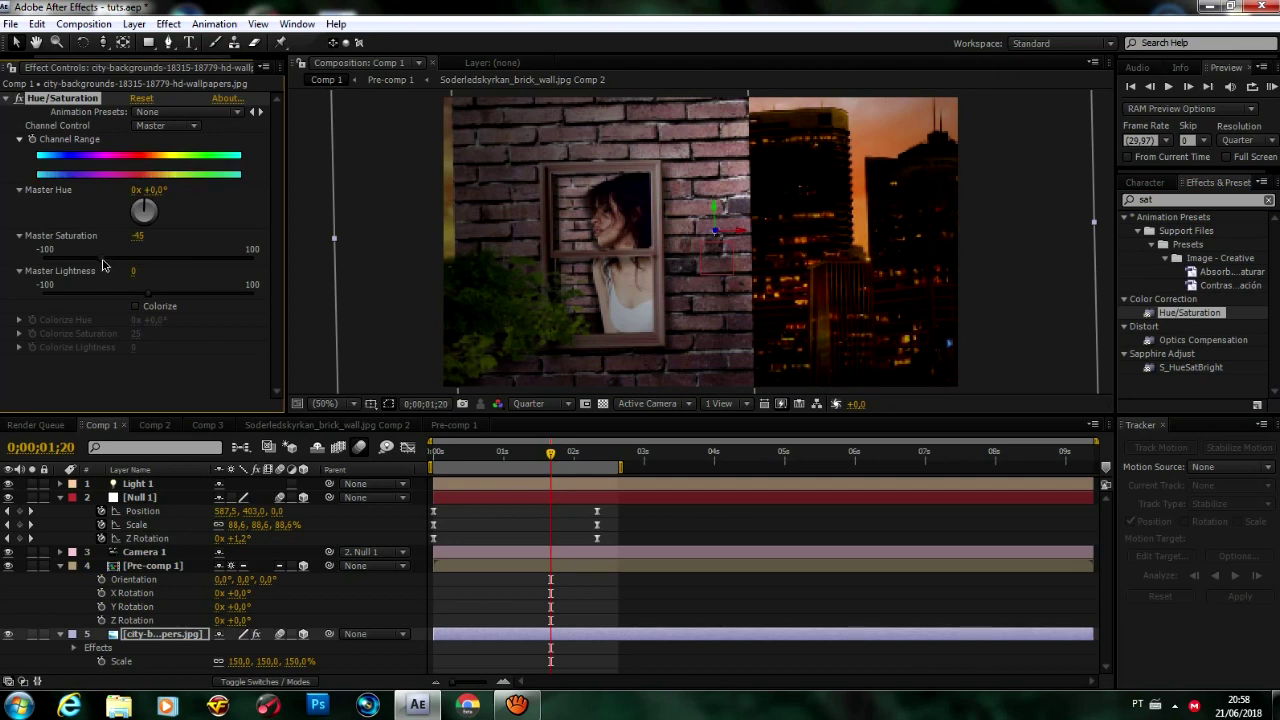
type("trit")
left_click_drag(1173, 230, 950, 245)
left_click(139, 378)
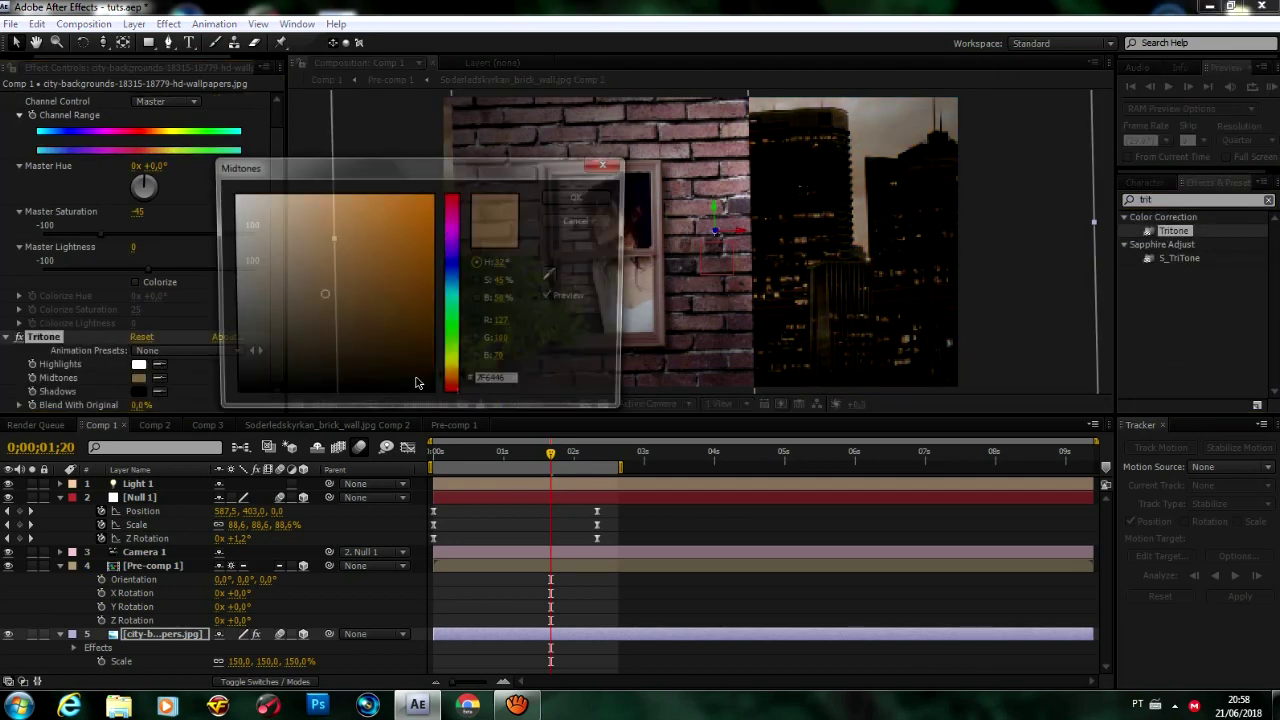
left_click(584, 197)
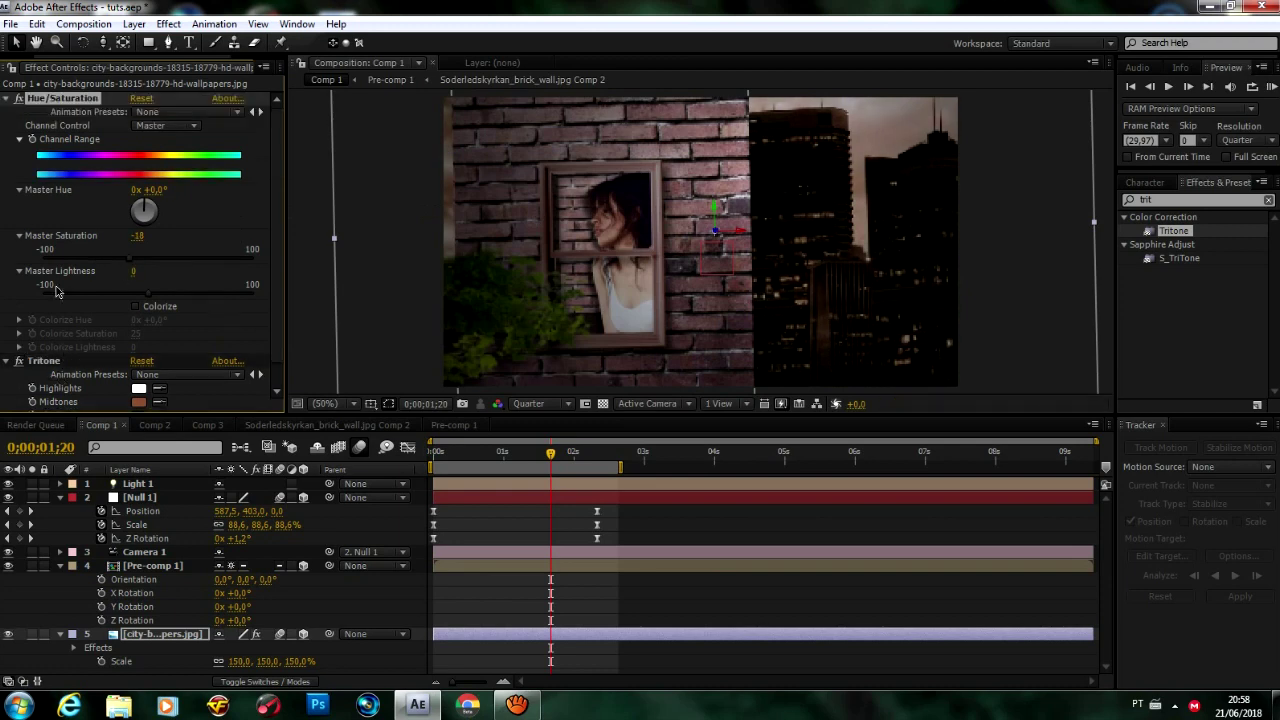
Blend Tritone 26% with the original and set the city's saturation to -40
left_click_drag(134, 332, 145, 344)
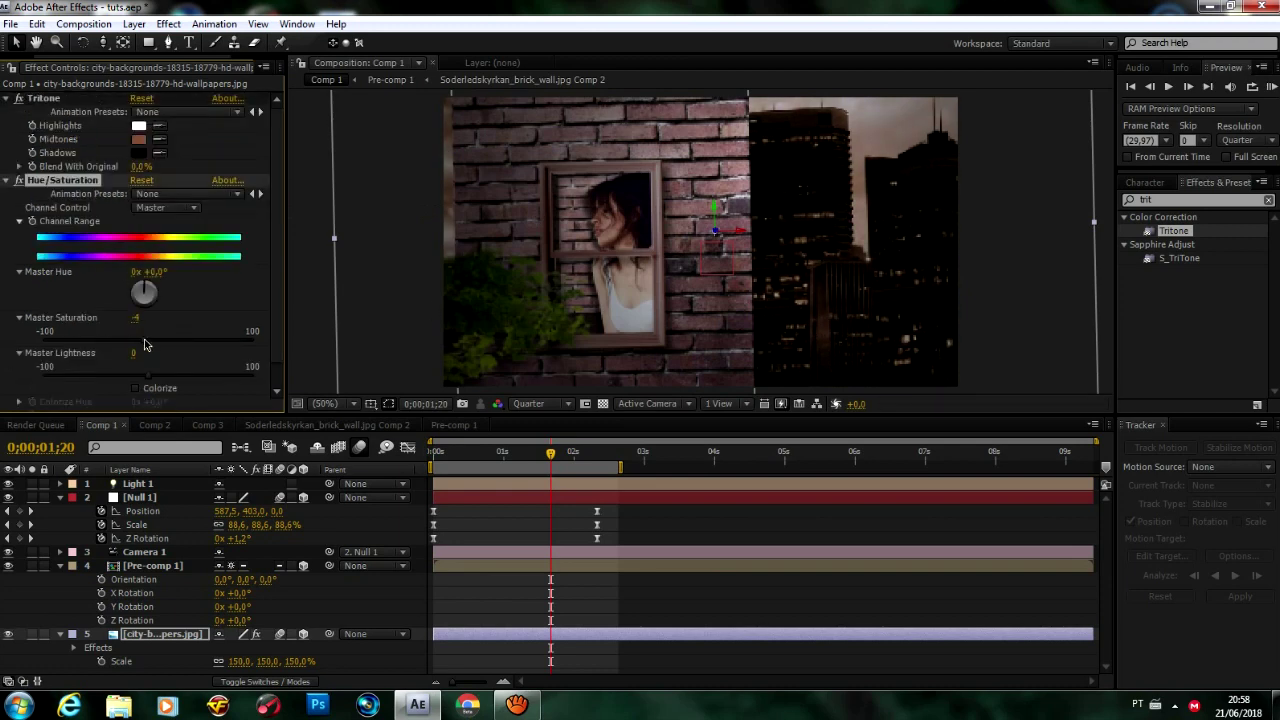
left_click_drag(141, 169, 152, 169)
left_click(140, 140)
key("Return")
left_click(154, 279)
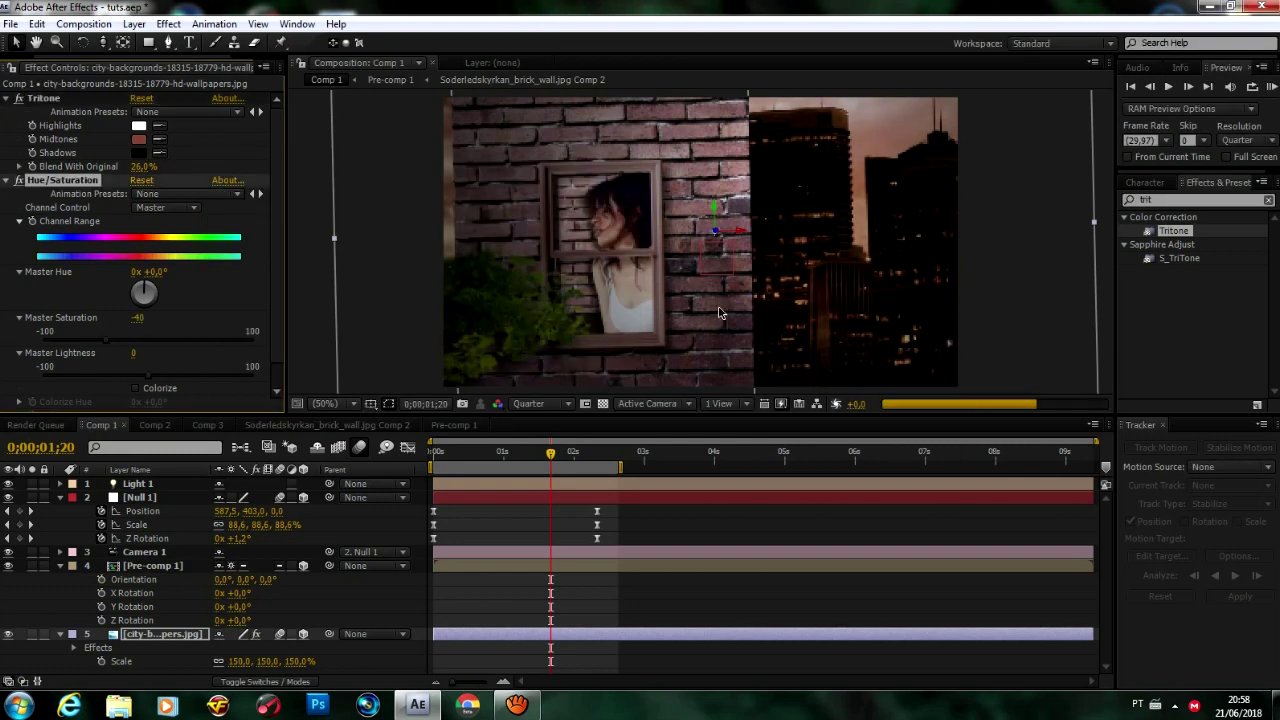
Add Brightness & Contrast to Pre-comp 1
left_click(1195, 199)
type("contr")
left_click_drag(1204, 349, 606, 225)
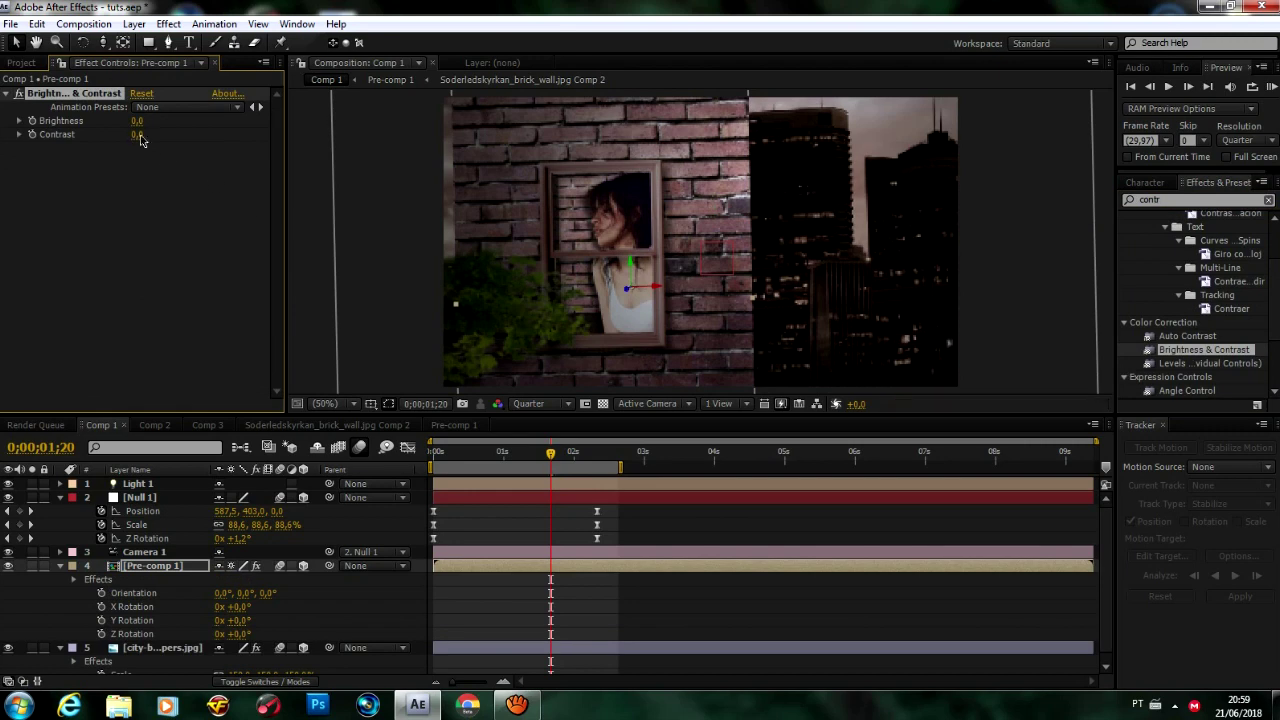
Lower the city background's Hue/Saturation master saturation further
key("ctrl+Down")
left_click(111, 347)
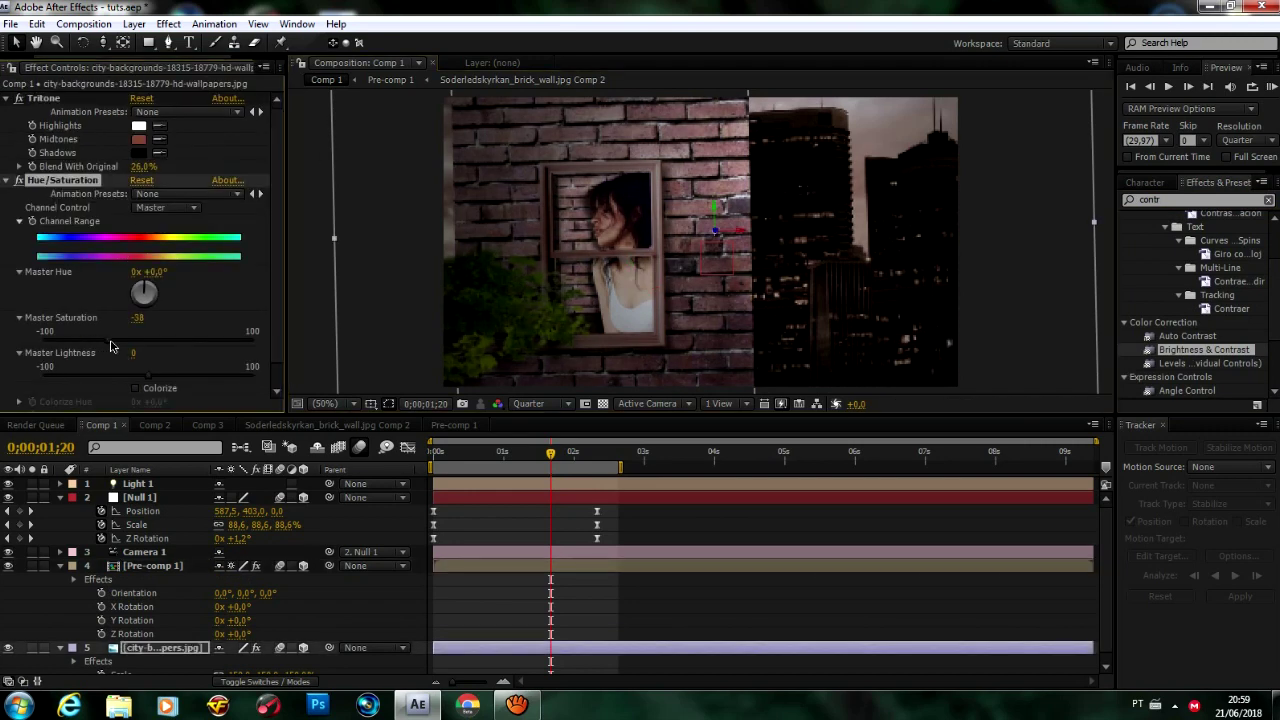
left_click(528, 566)
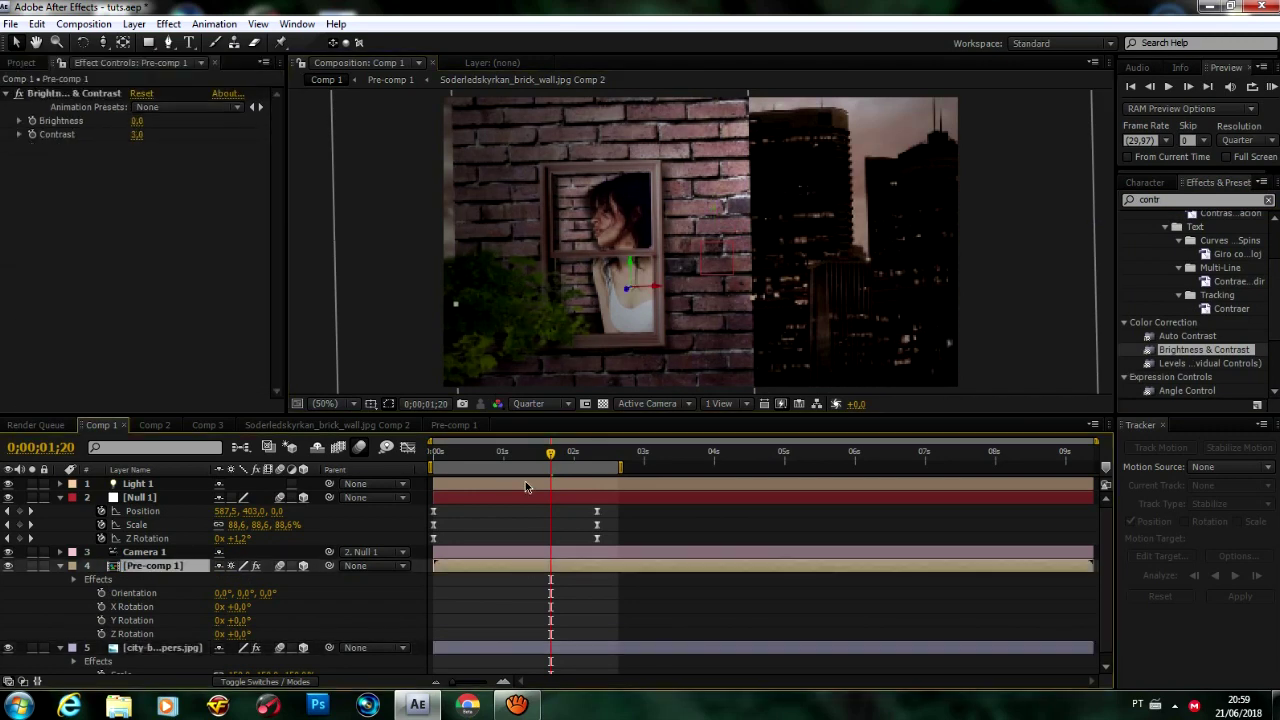
left_click_drag(455, 451, 451, 451)
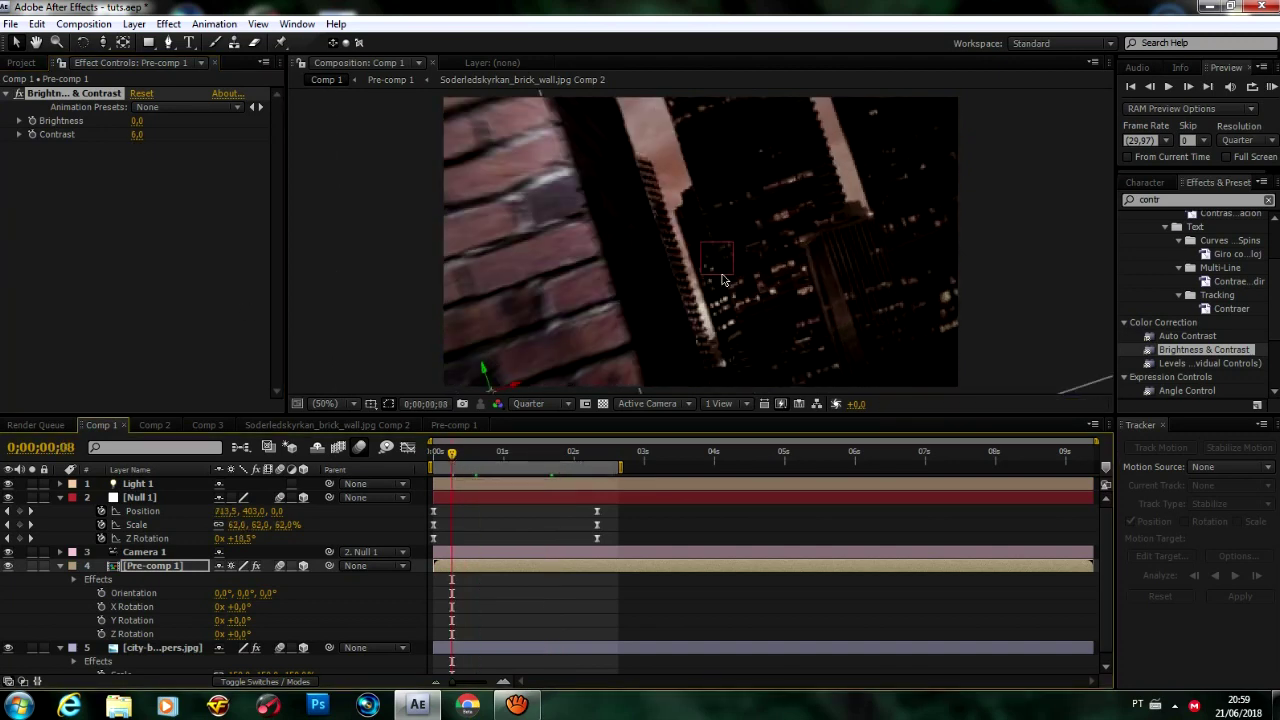
key("ctrl+Down")
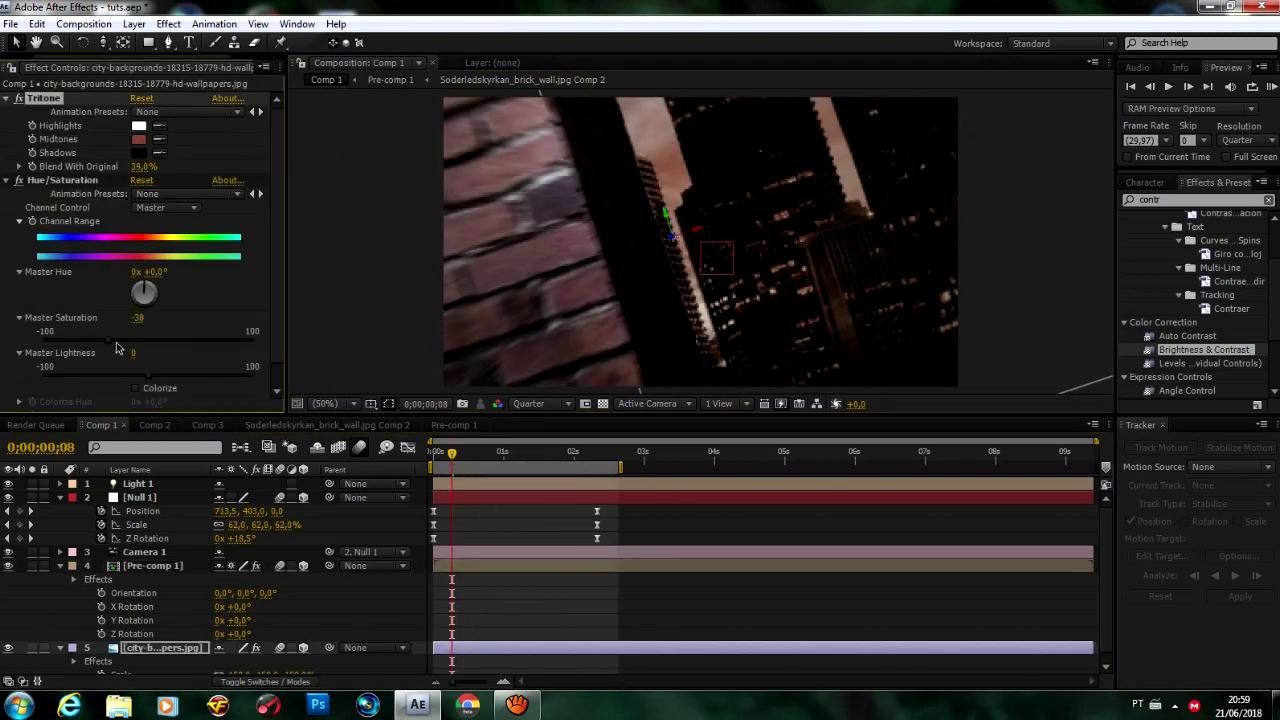
left_click_drag(116, 345, 73, 340)
left_click(531, 452)
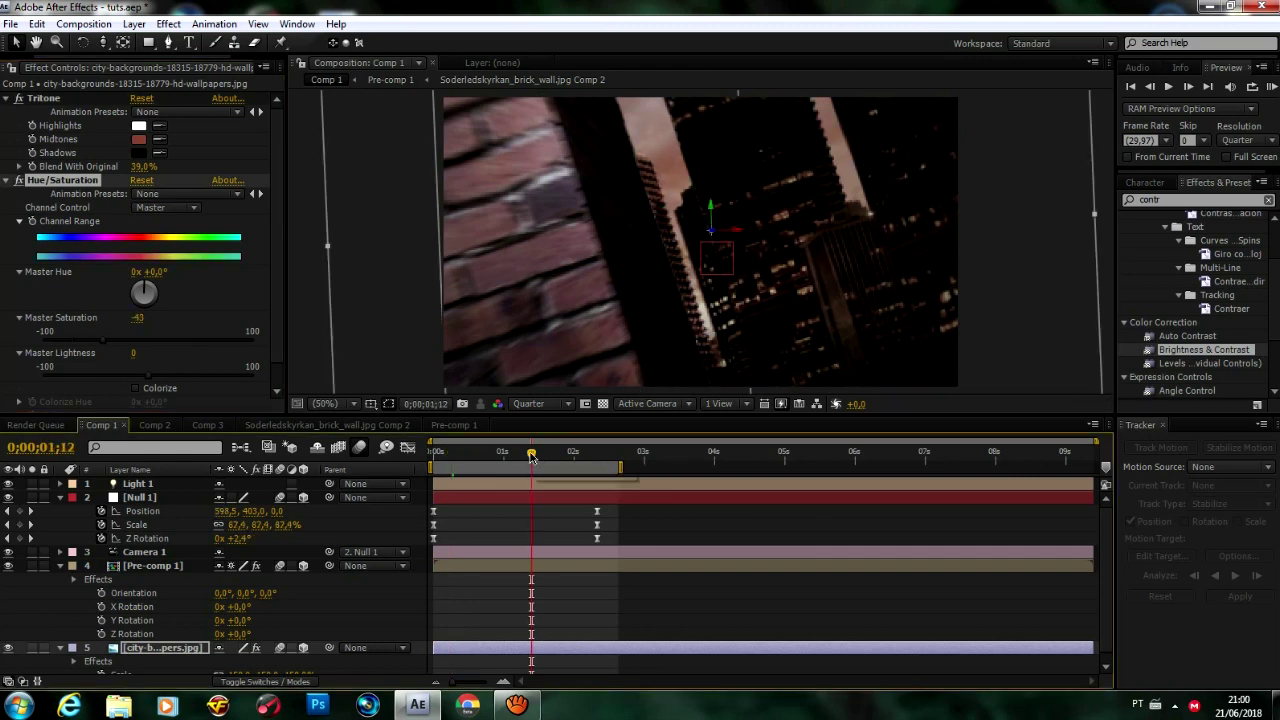
Create an adjustment layer, apply CC Rain to it and adjust the rain angle
left_click(134, 23)
mouse_move(250, 42)
left_click(474, 150)
triple_click(1195, 199)
type("rain")
left_click_drag(1175, 391, 652, 482)
left_click_drag(138, 155, 143, 158)
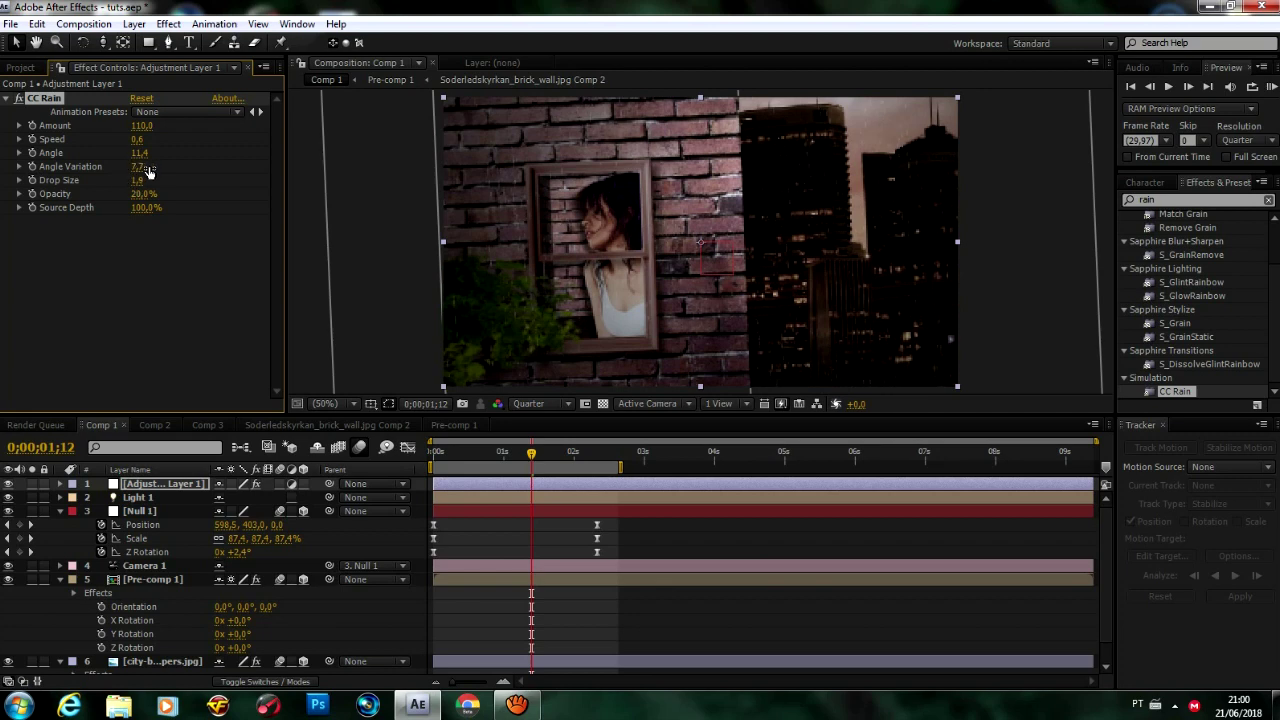
Preview the rain, then set the CC Rain angle to 2.8
left_click(475, 452)
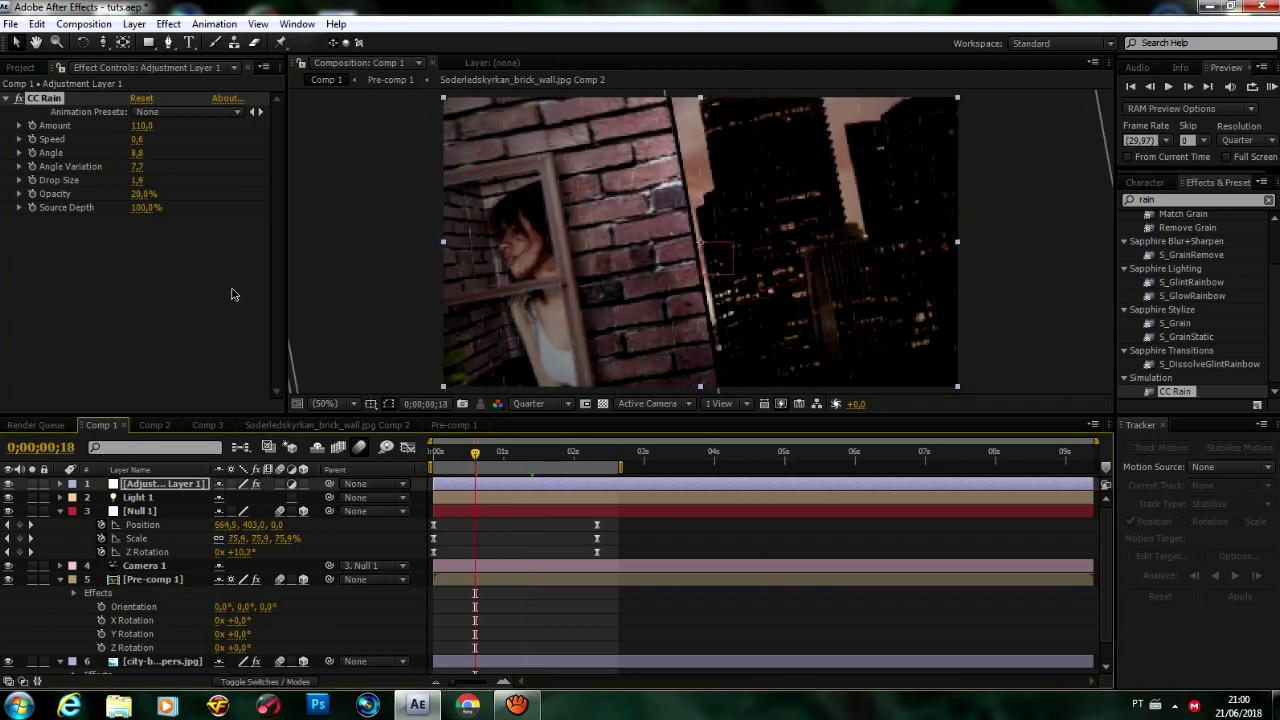
left_click(133, 200)
left_click(1268, 87)
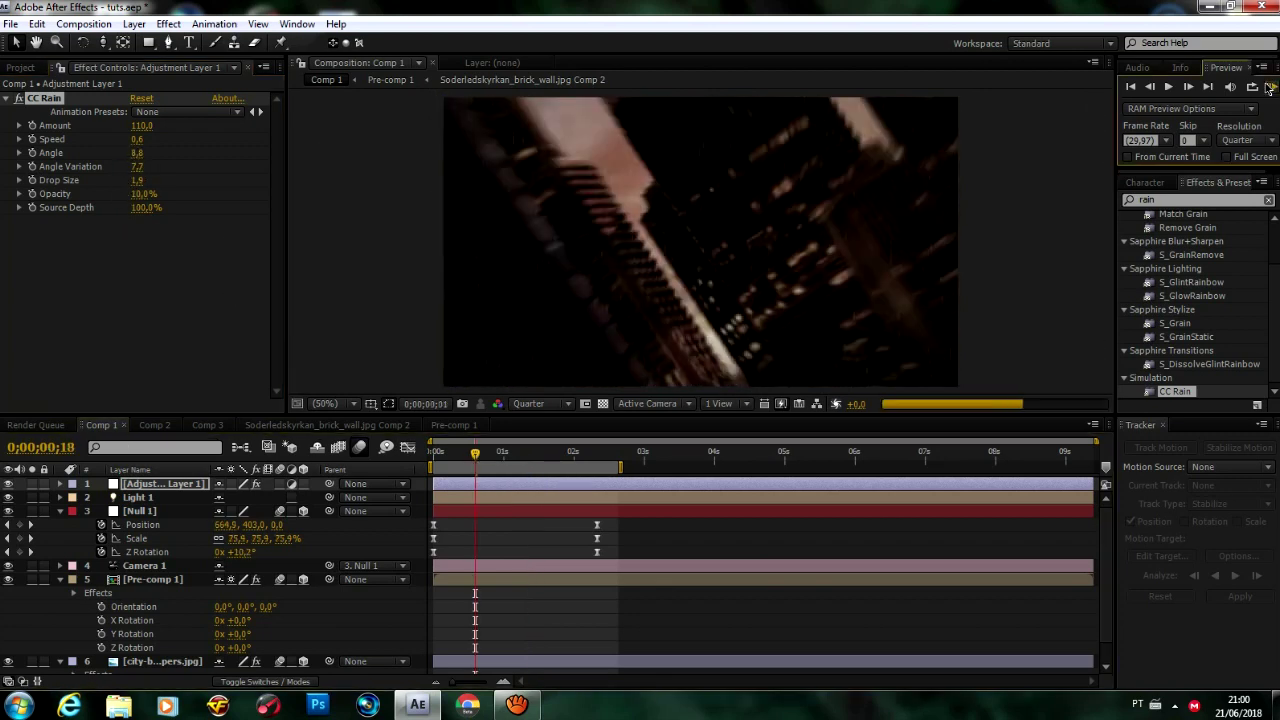
left_click(606, 452)
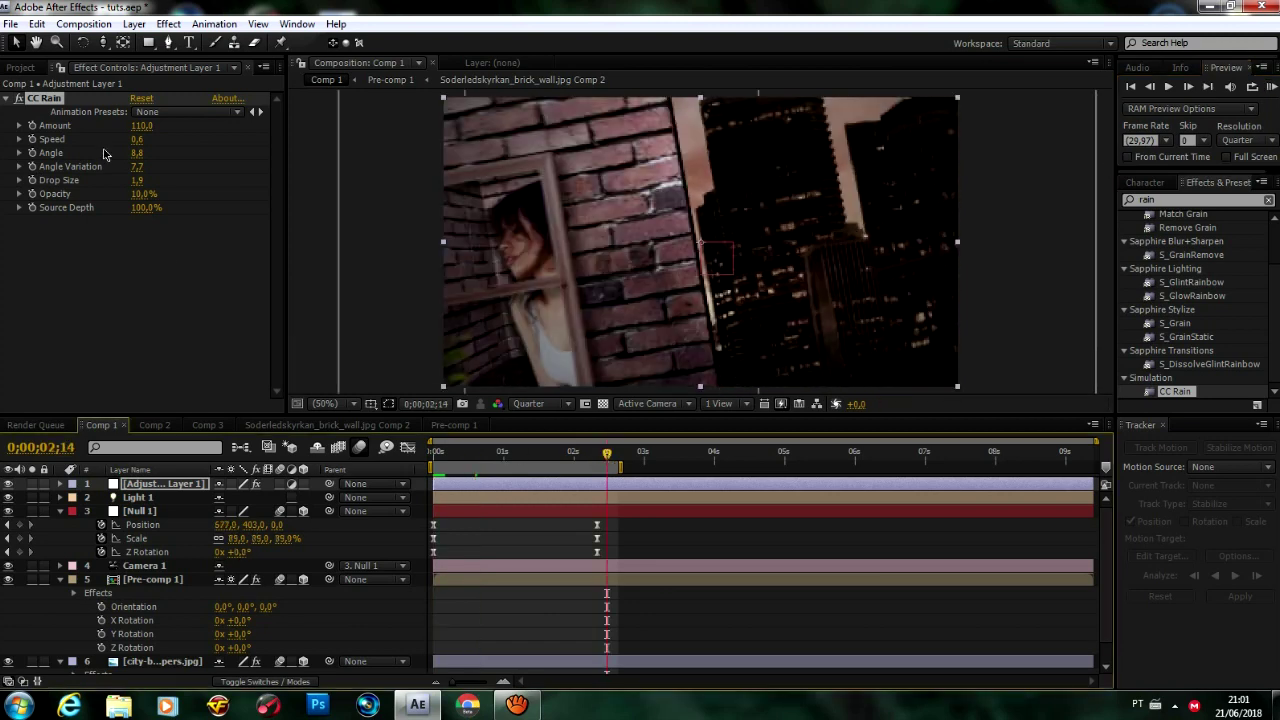
left_click(140, 158)
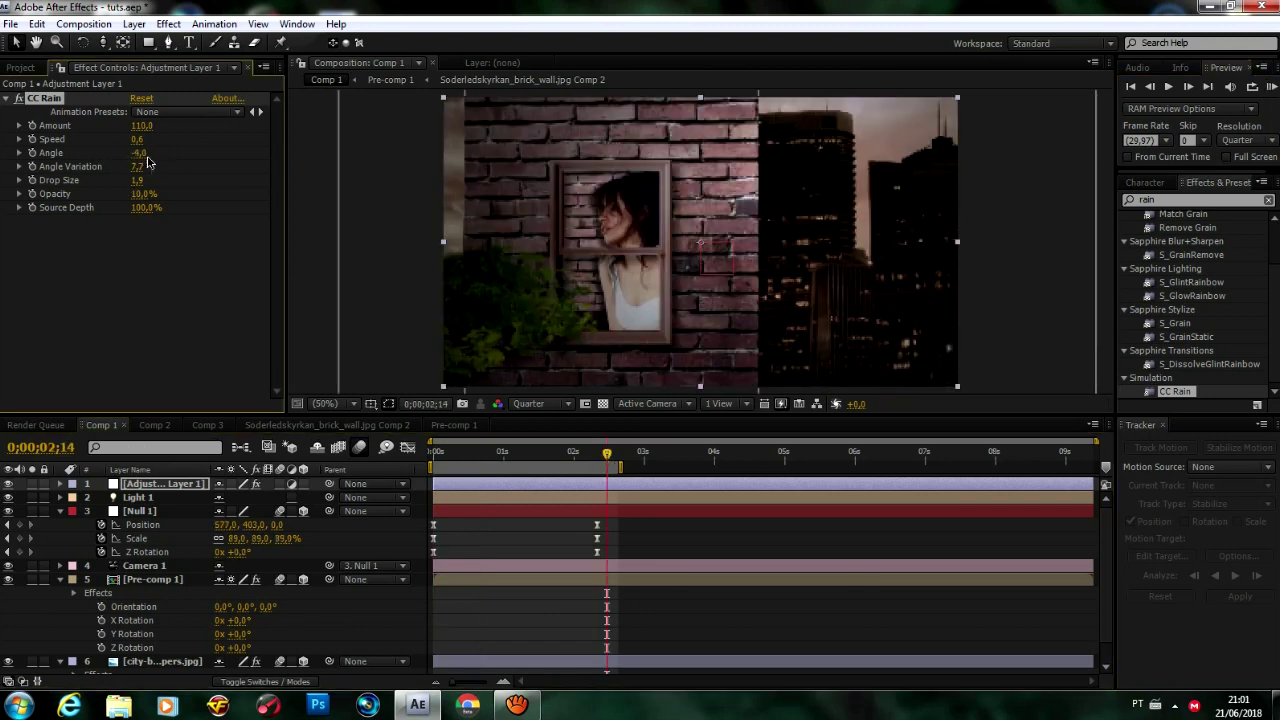
type("2,8")
key("Return")
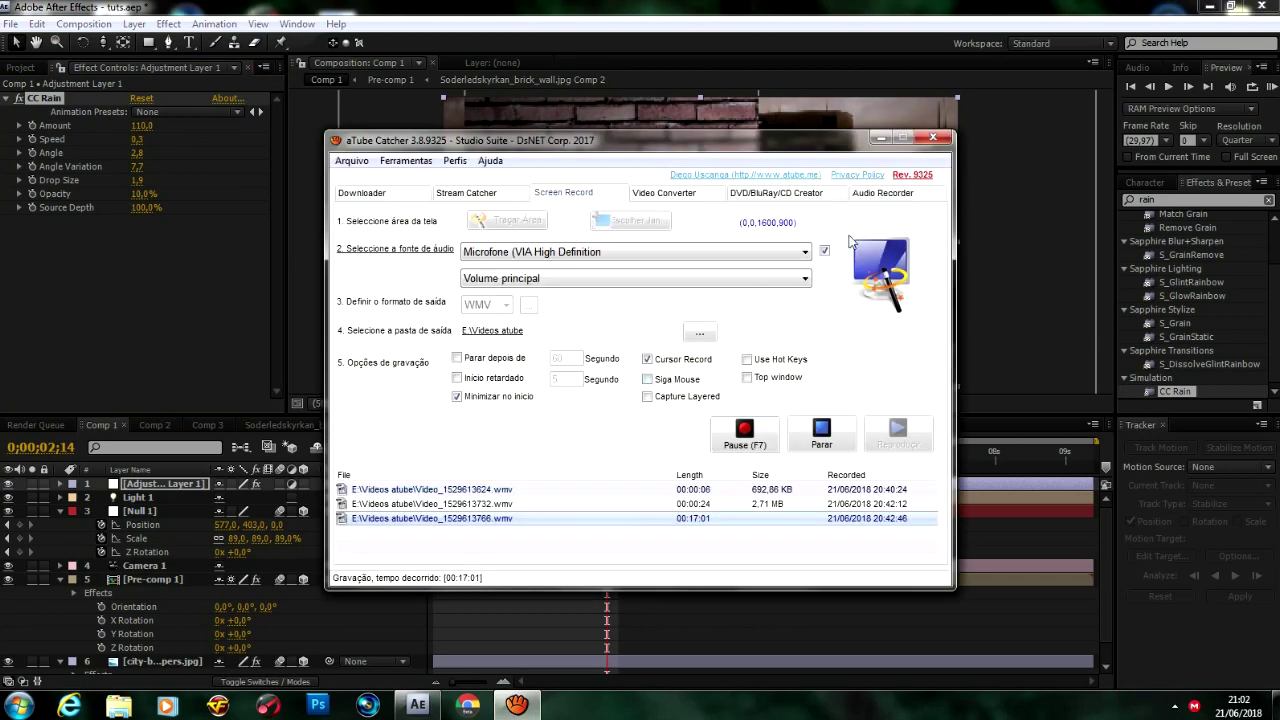
Preview the rainy scene and create a black solid layer over it
left_click(1270, 86)
left_click(133, 23)
left_click(420, 42)
left_click(409, 491)
Apply CC Jaws to the solid at 91% completion and preview the transition
type("jaws")
double_click(1176, 231)
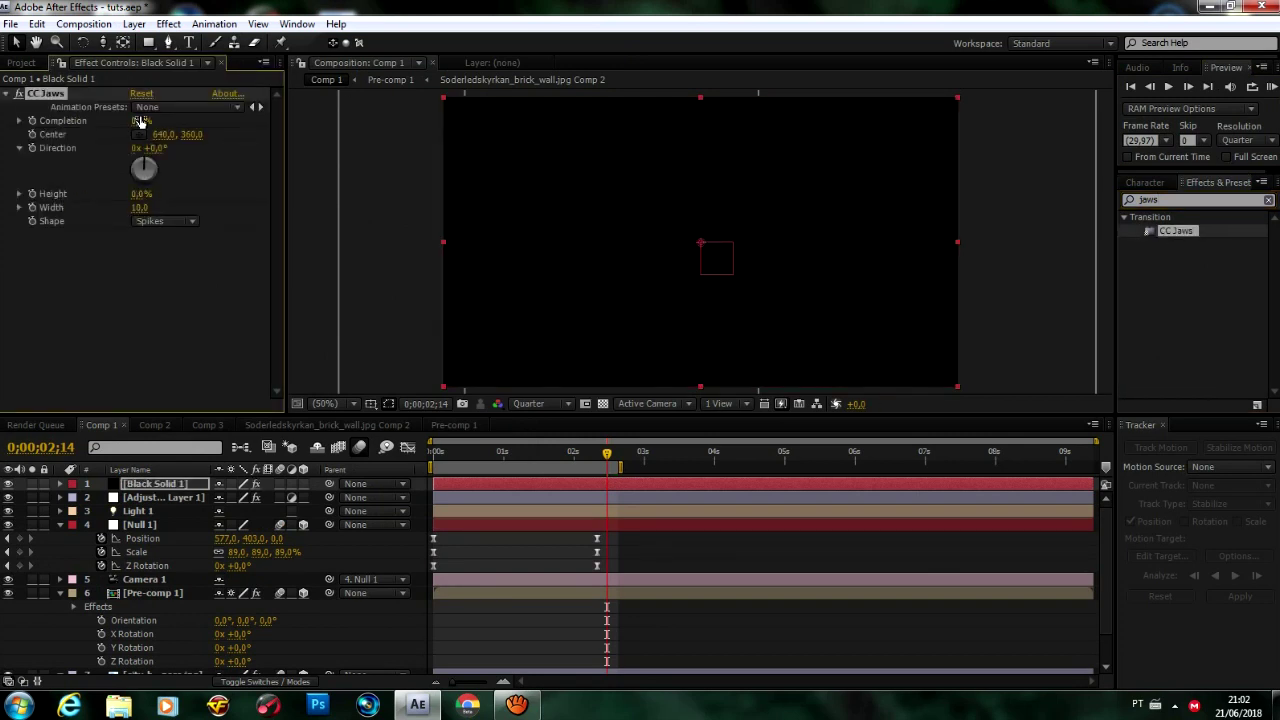
left_click_drag(136, 121, 140, 123)
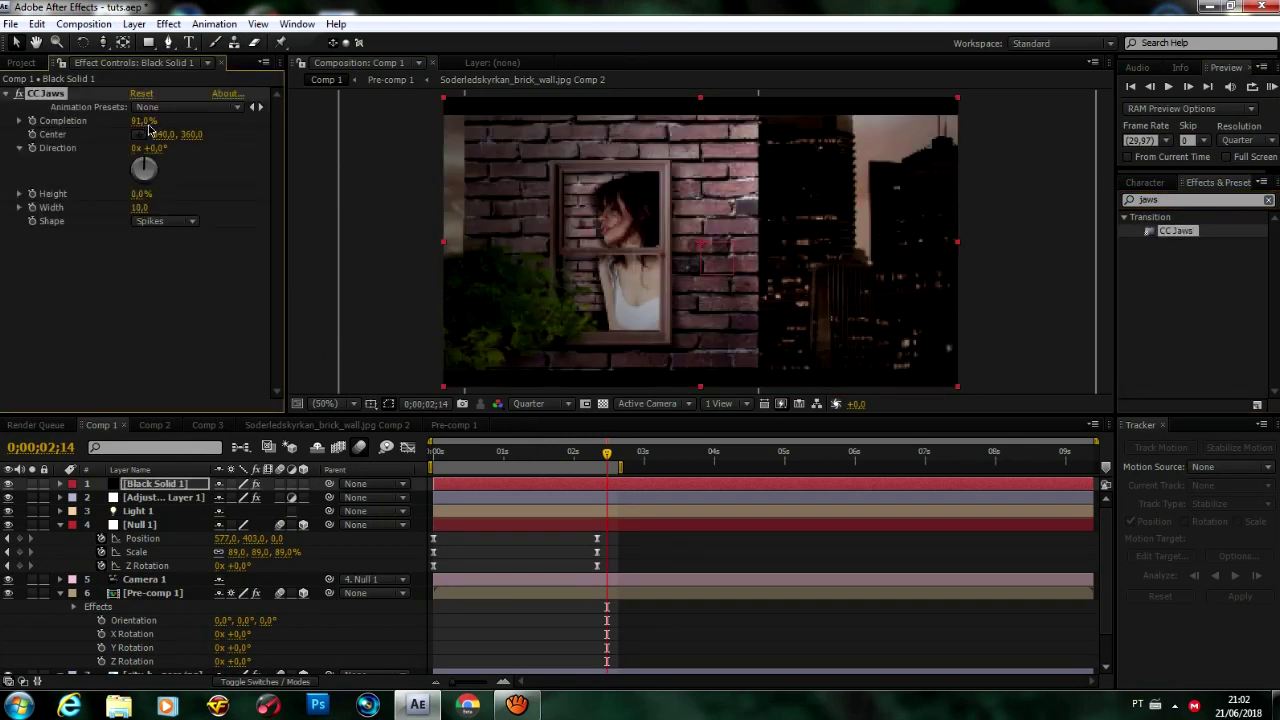
key("KP_0")
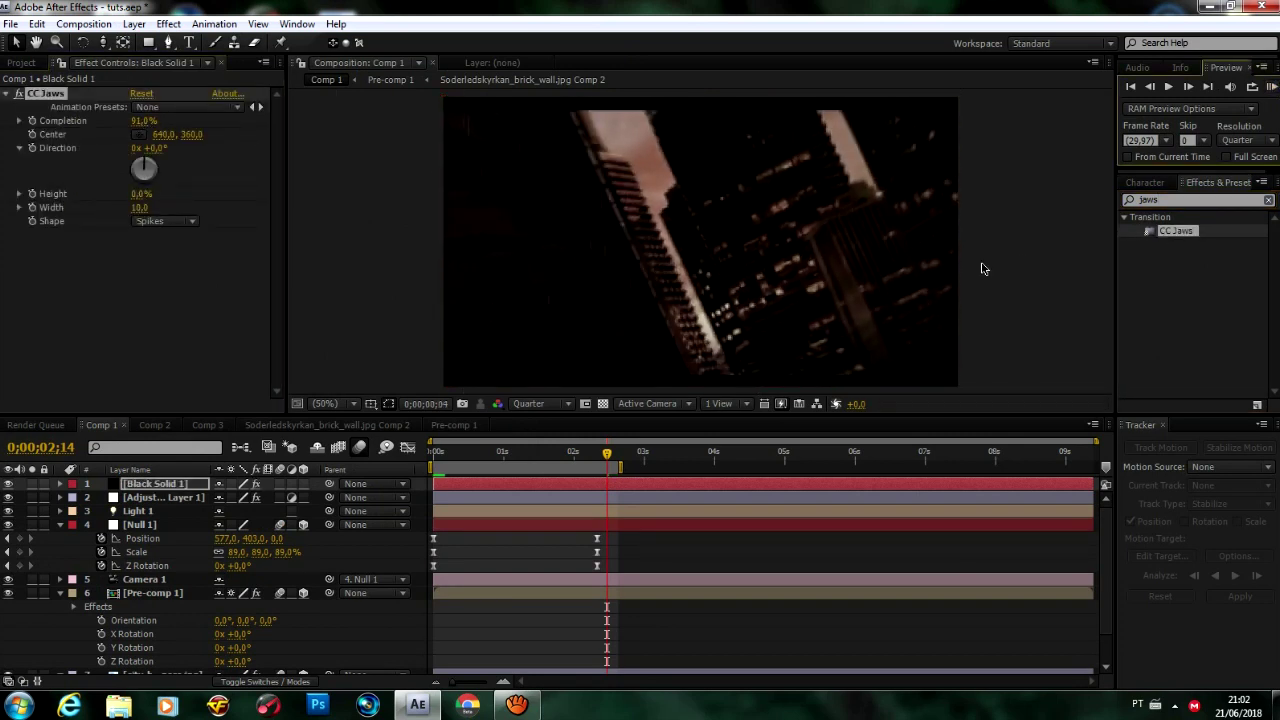